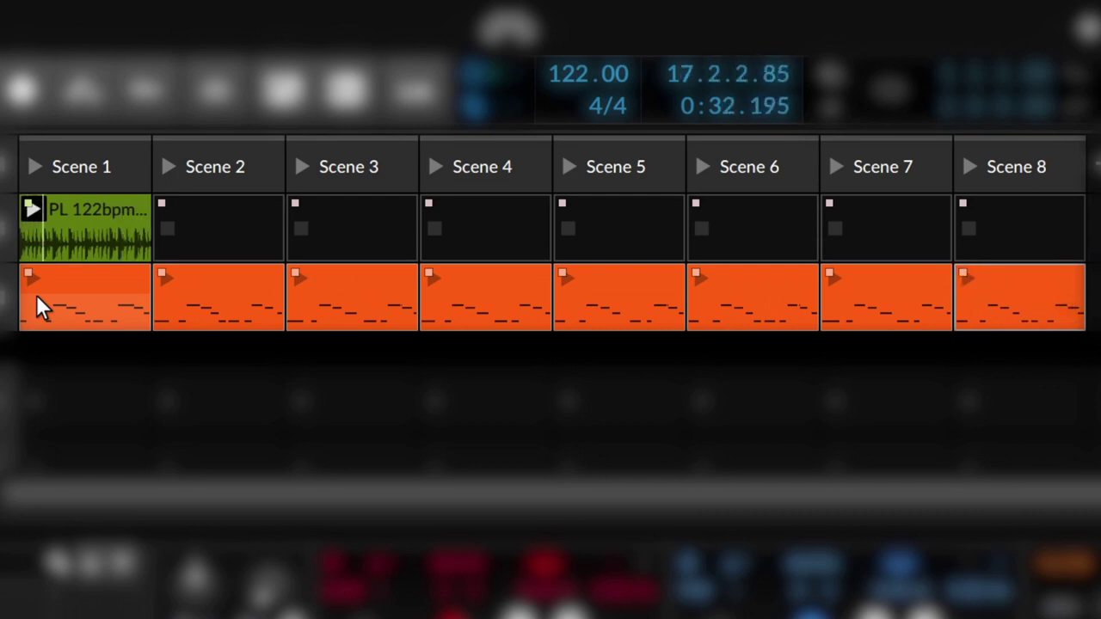
Play back Scene 1, followed by the orange note clip in Scene 2.
left_click(33, 165)
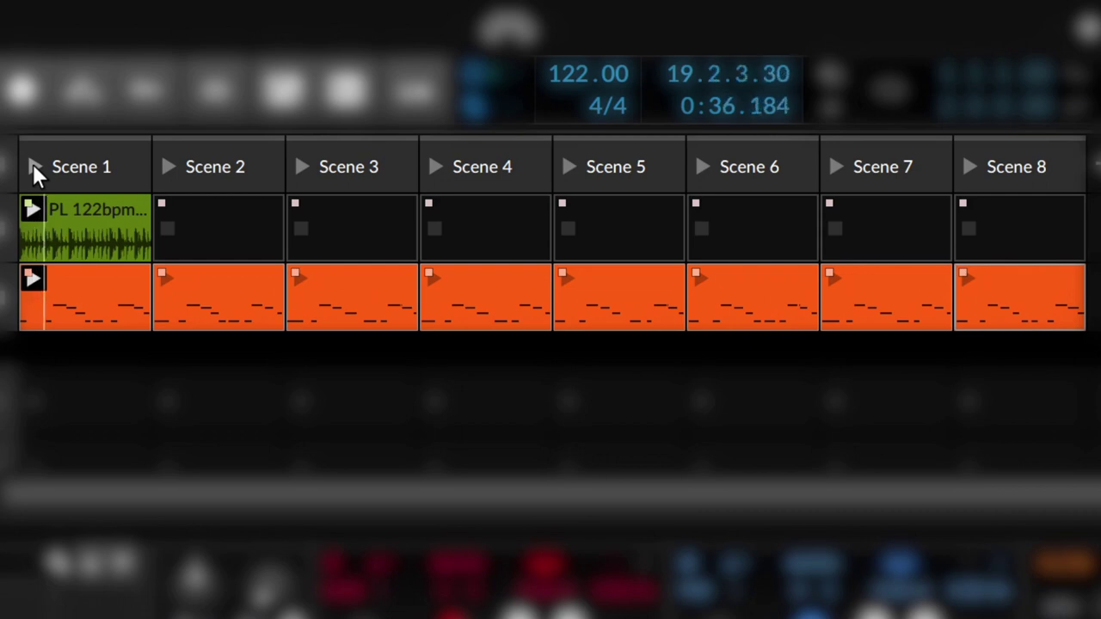
left_click(164, 277)
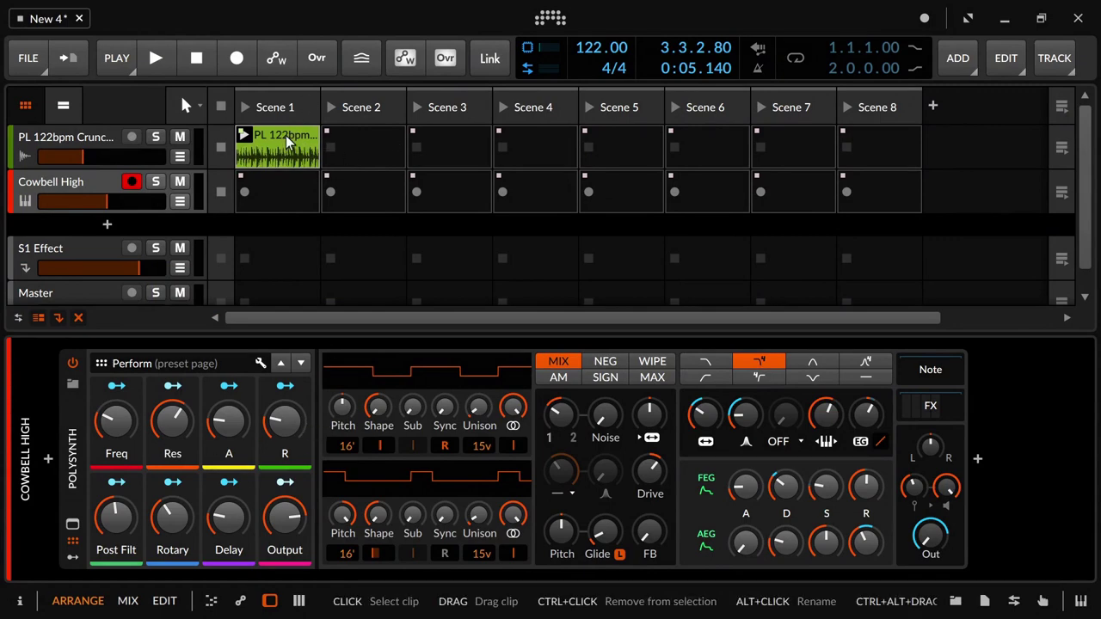
left_click(282, 166)
left_click(269, 186)
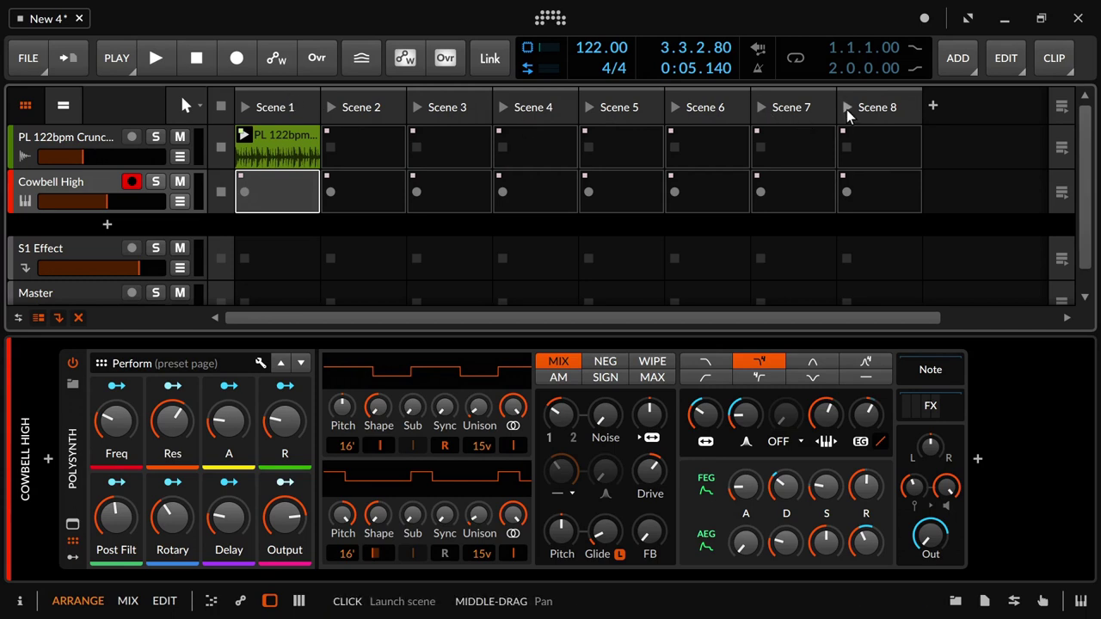
left_click(933, 107)
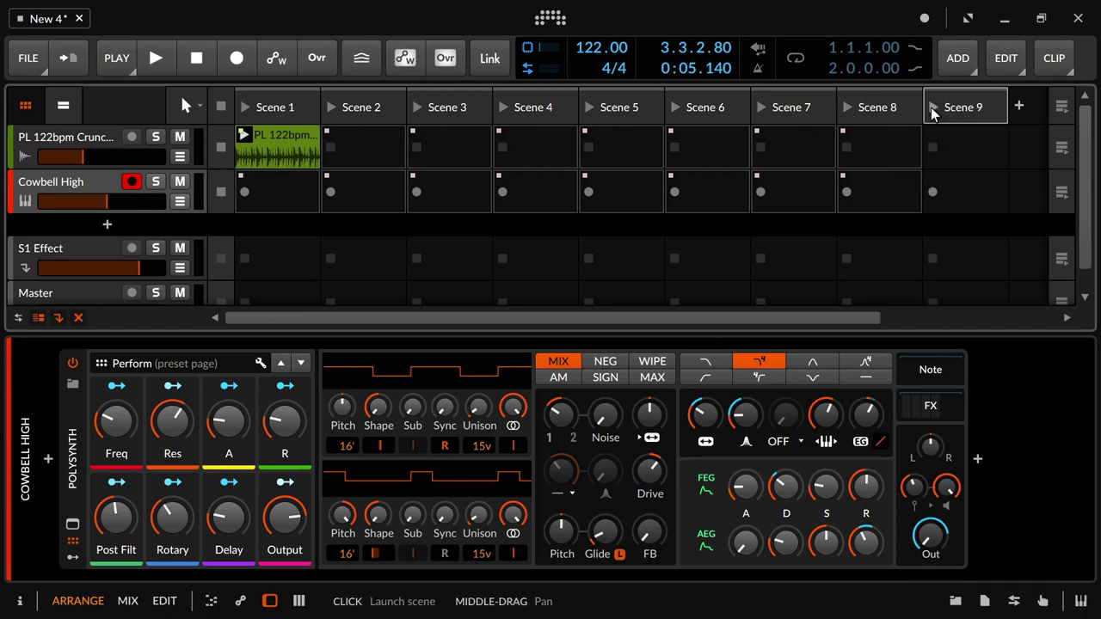
right_click(971, 110)
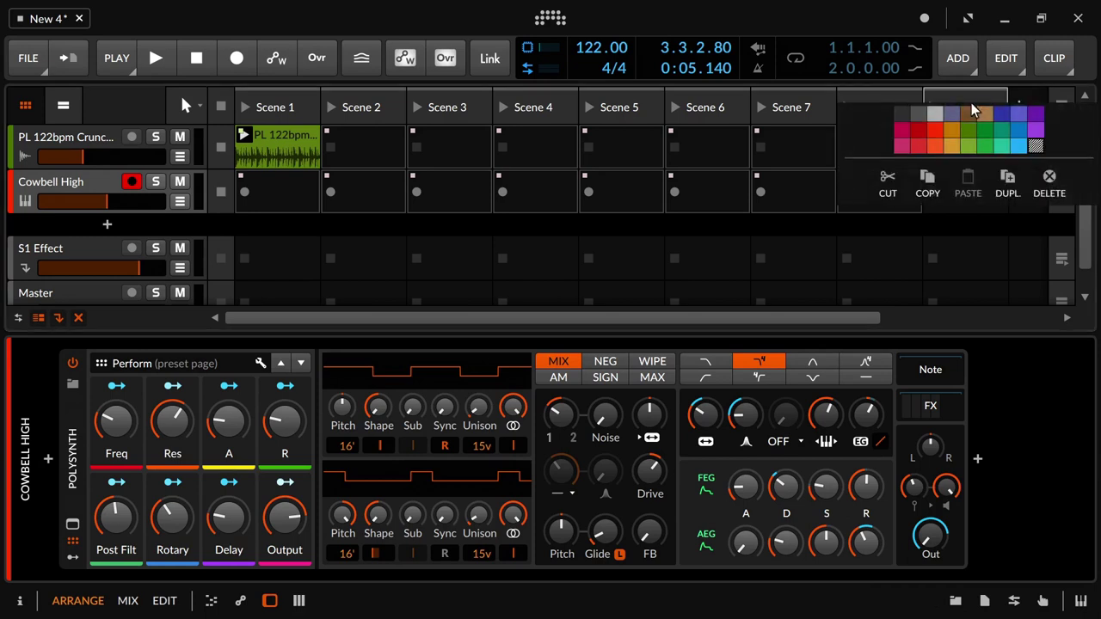
left_click(1050, 182)
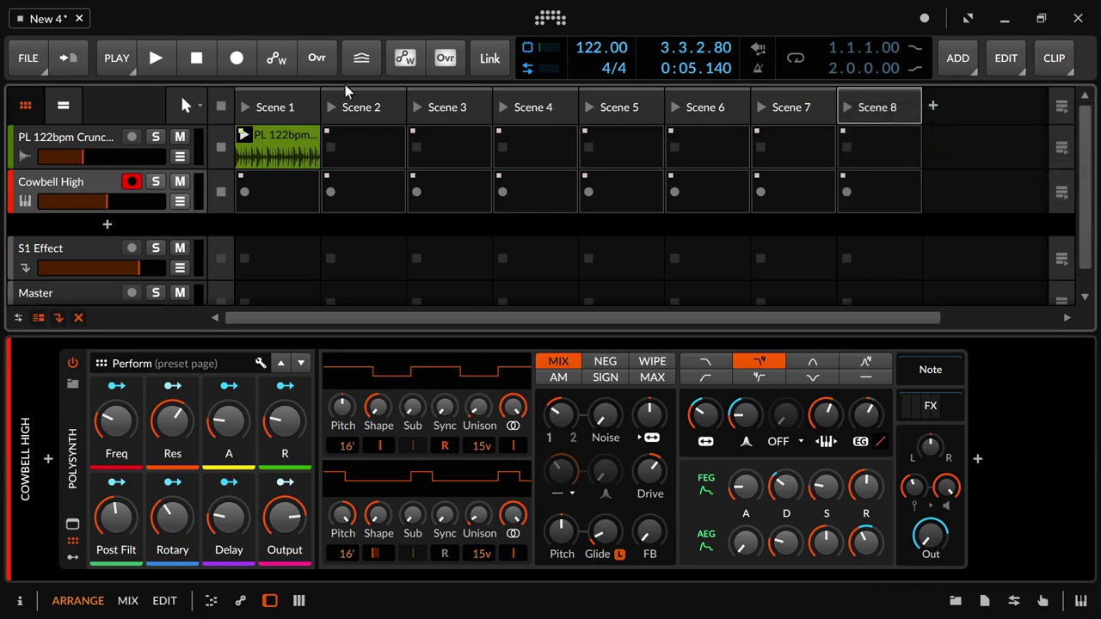
Set the post recording action to Record into Next Free Slot with a delay of 2.0.0.00.
left_click(268, 191)
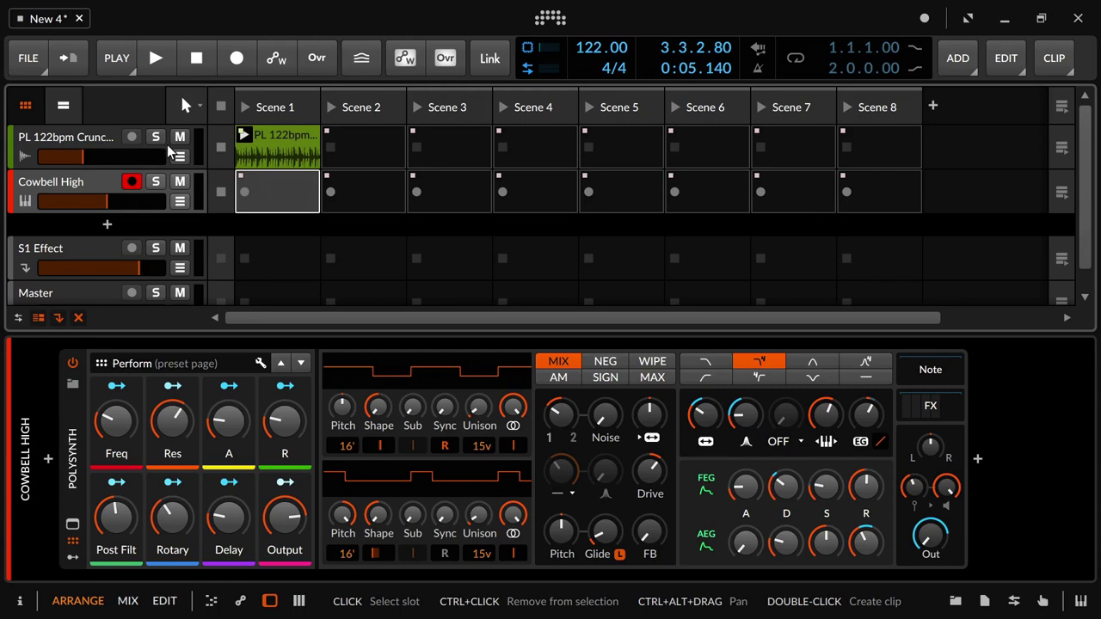
left_click(121, 77)
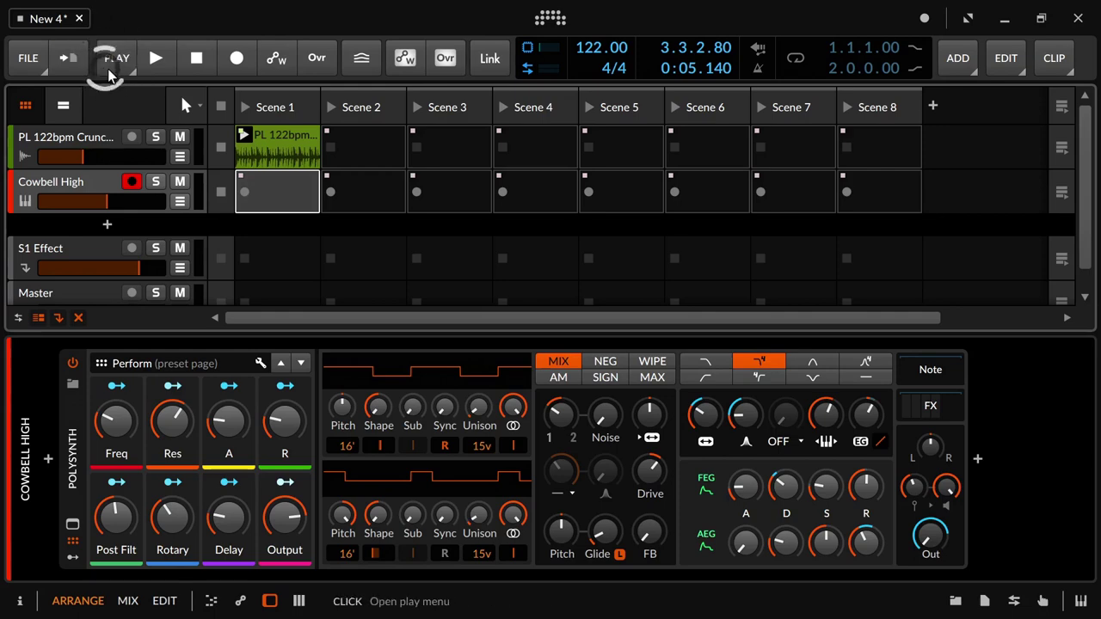
left_click(120, 76)
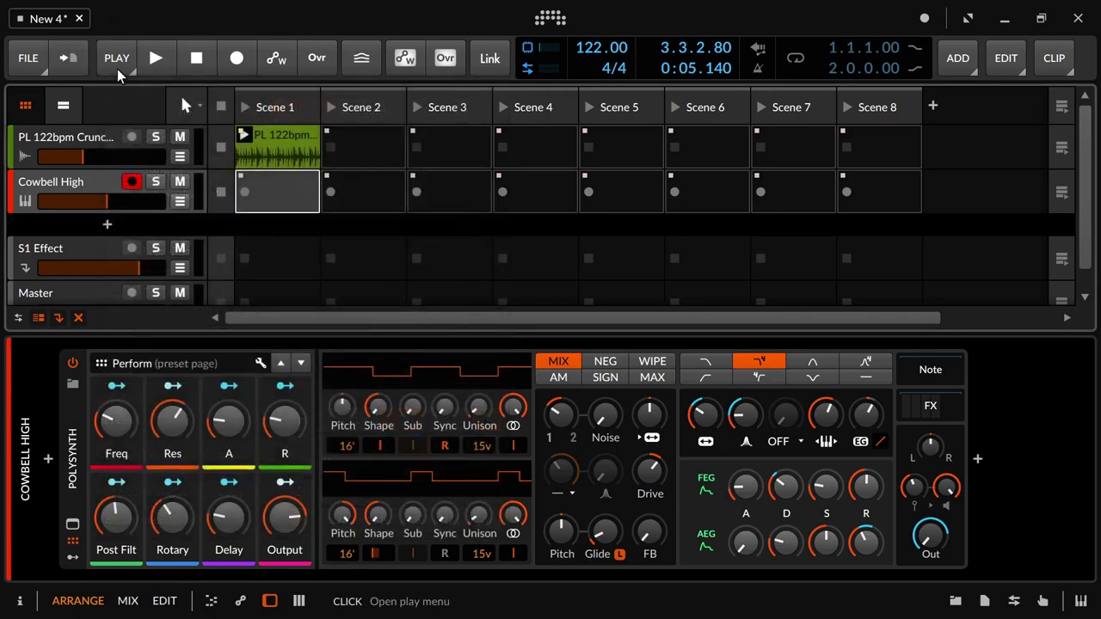
left_click(119, 76)
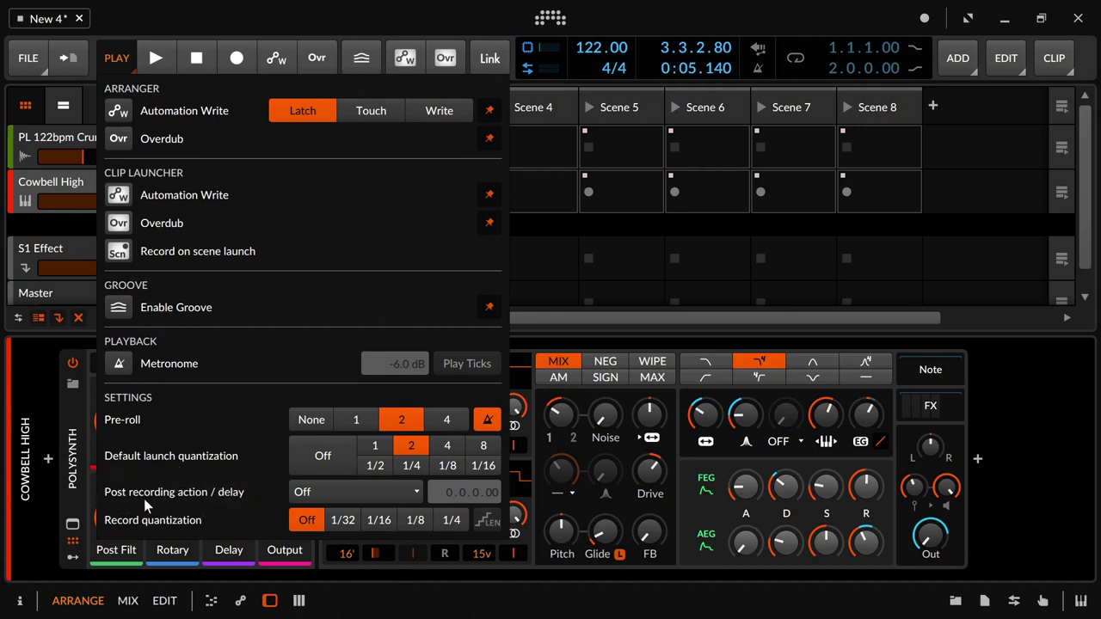
left_click(307, 493)
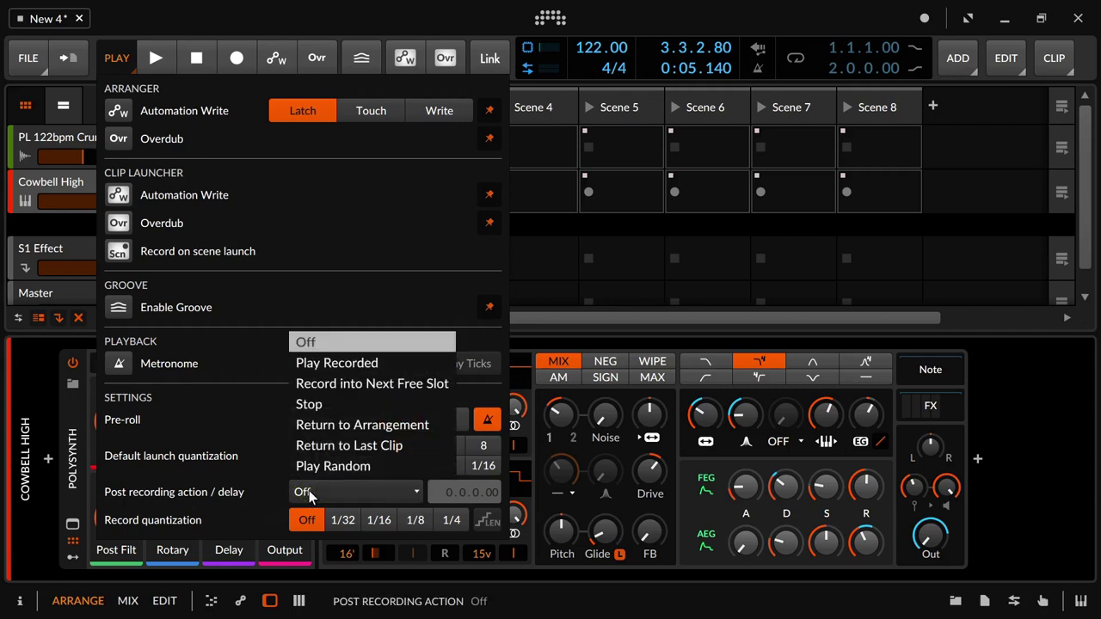
left_click(385, 384)
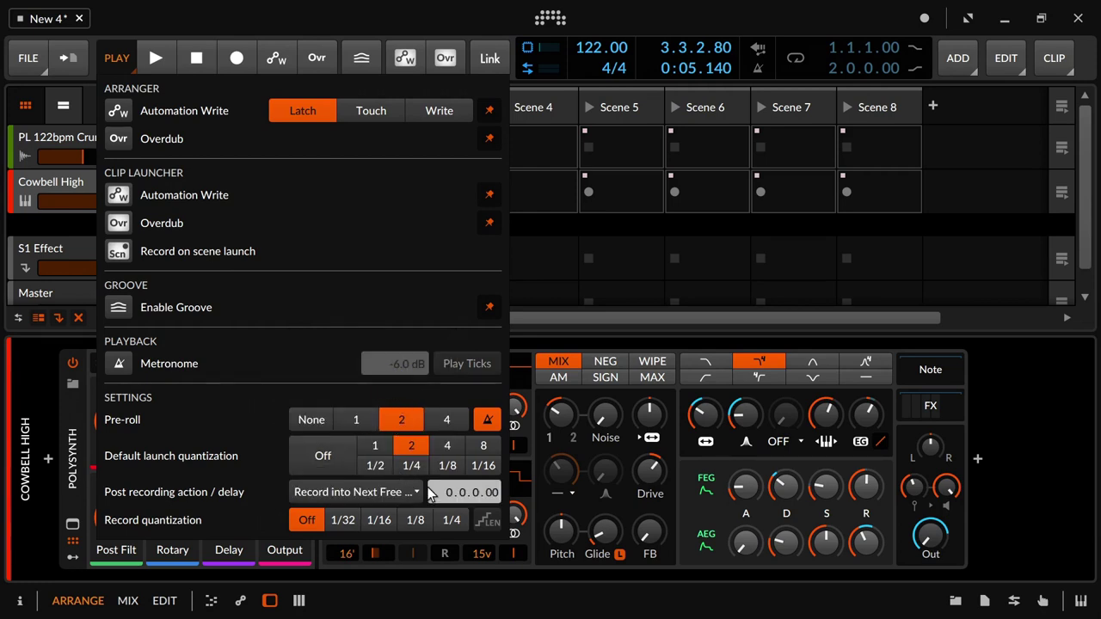
left_click(451, 501)
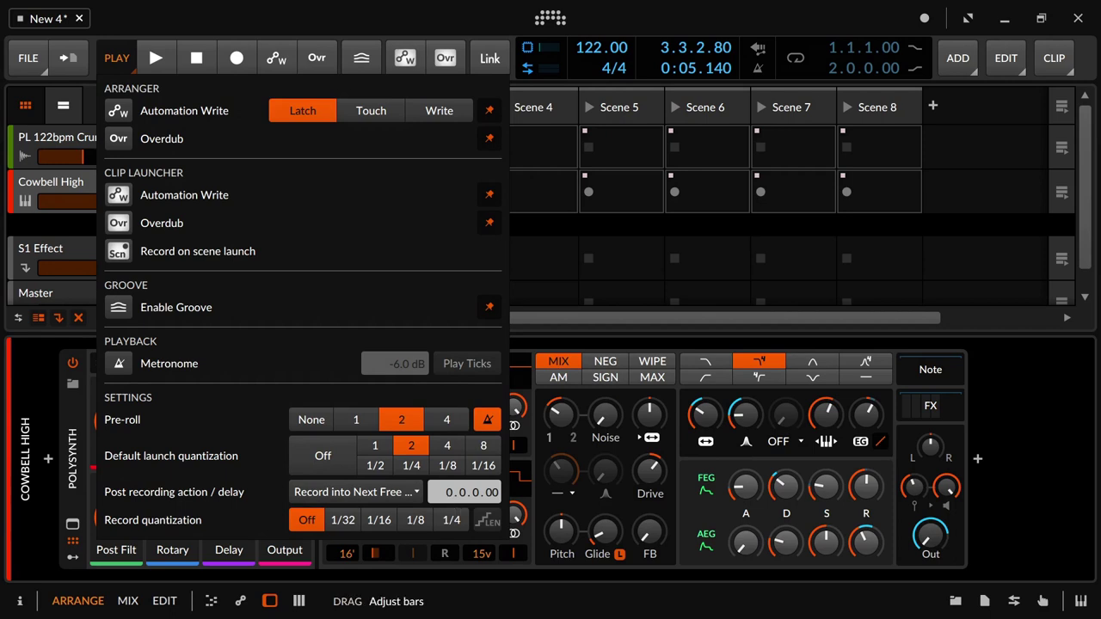
left_click_drag(450, 502, 451, 491)
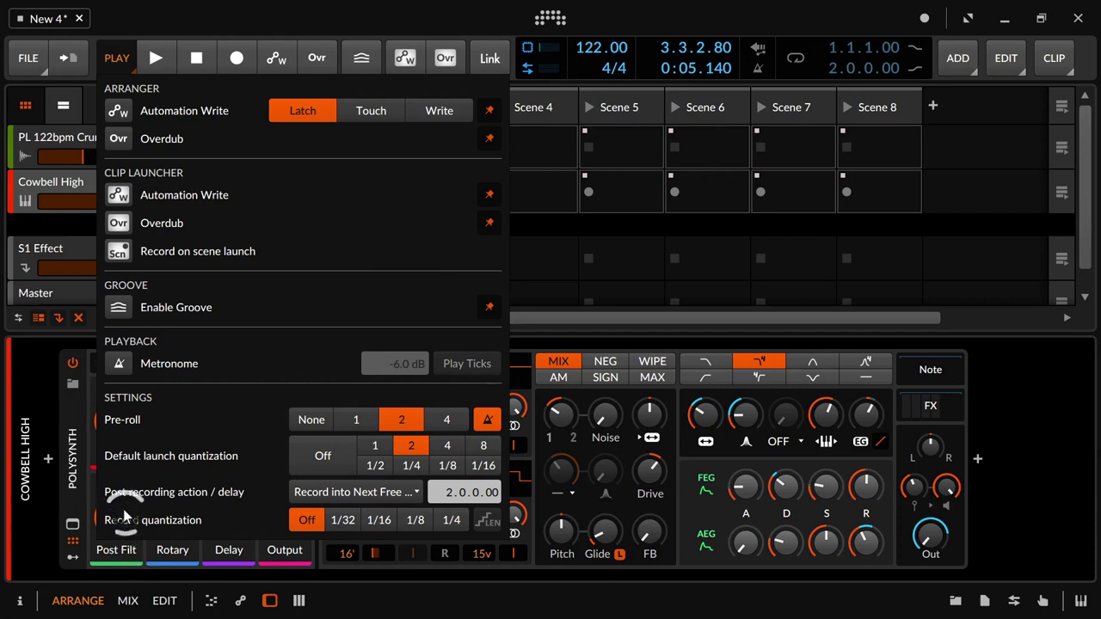
left_click(363, 493)
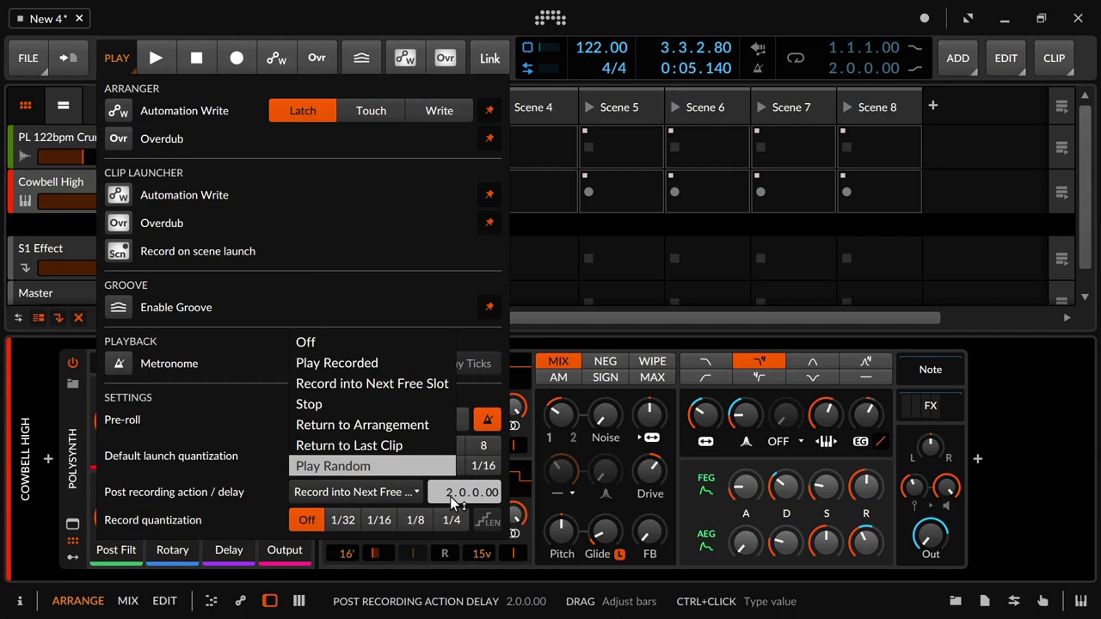
left_click(243, 473)
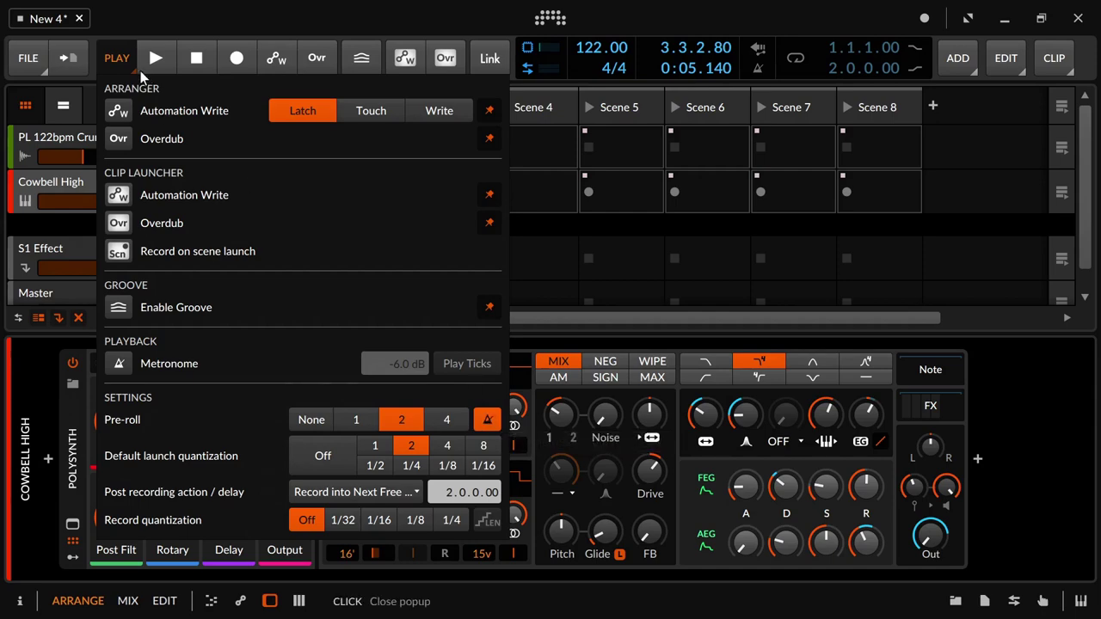
left_click(119, 61)
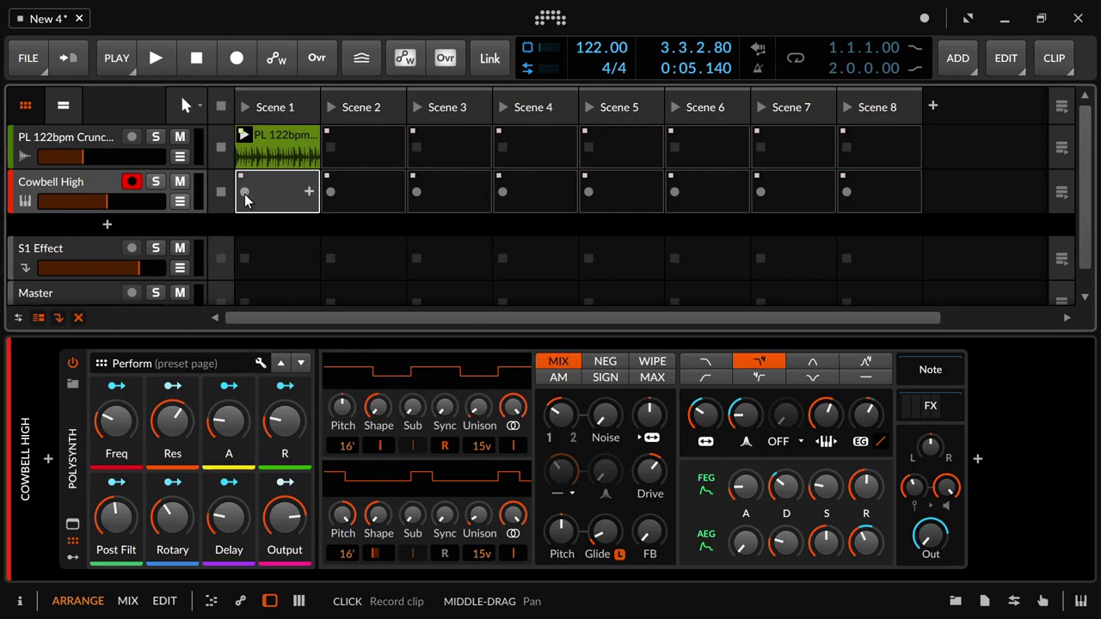
Record consecutive clips on the Cowbell High track from Scene 1 through Scene 8 and stop playback.
left_click(245, 200)
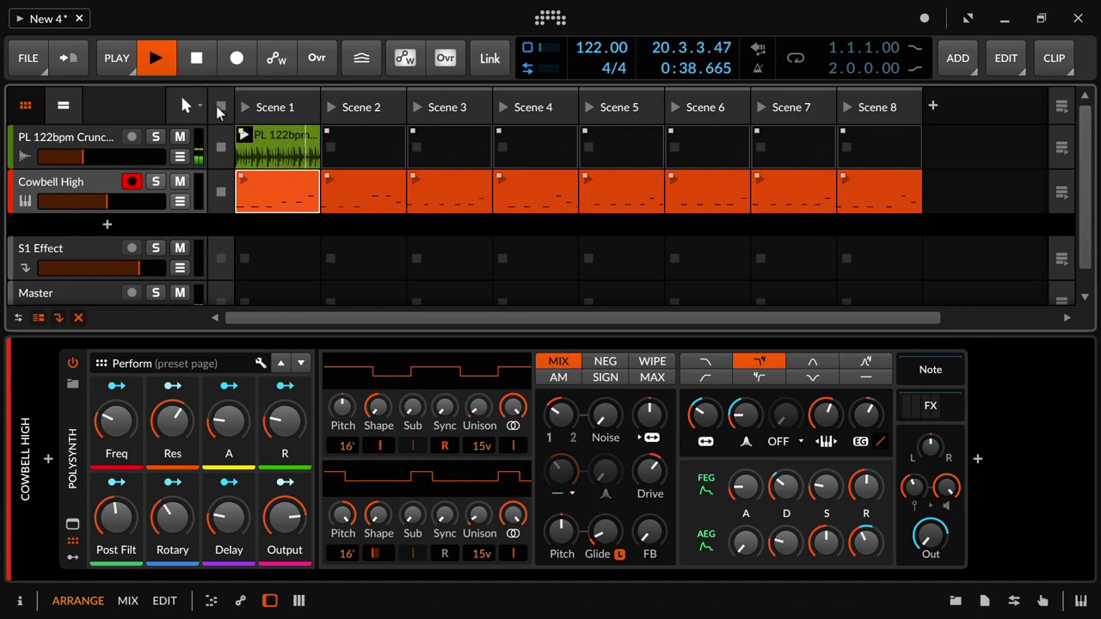
left_click(197, 57)
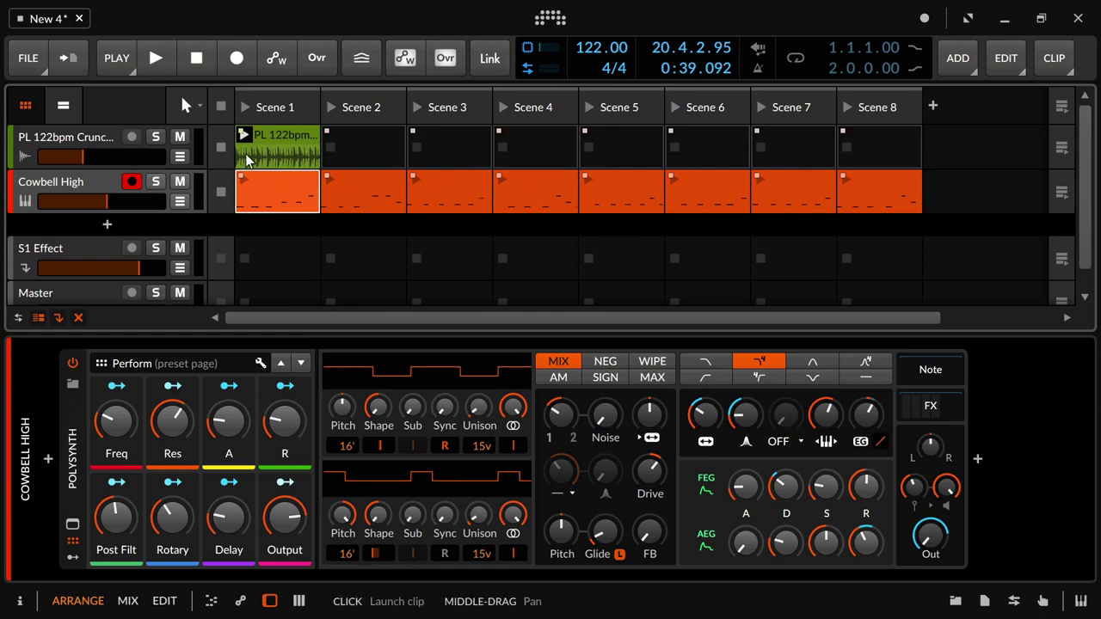
Audition the Scene 1 and Scene 2 takes on Cowbell High with the inspector showing the first clip.
left_click(243, 108)
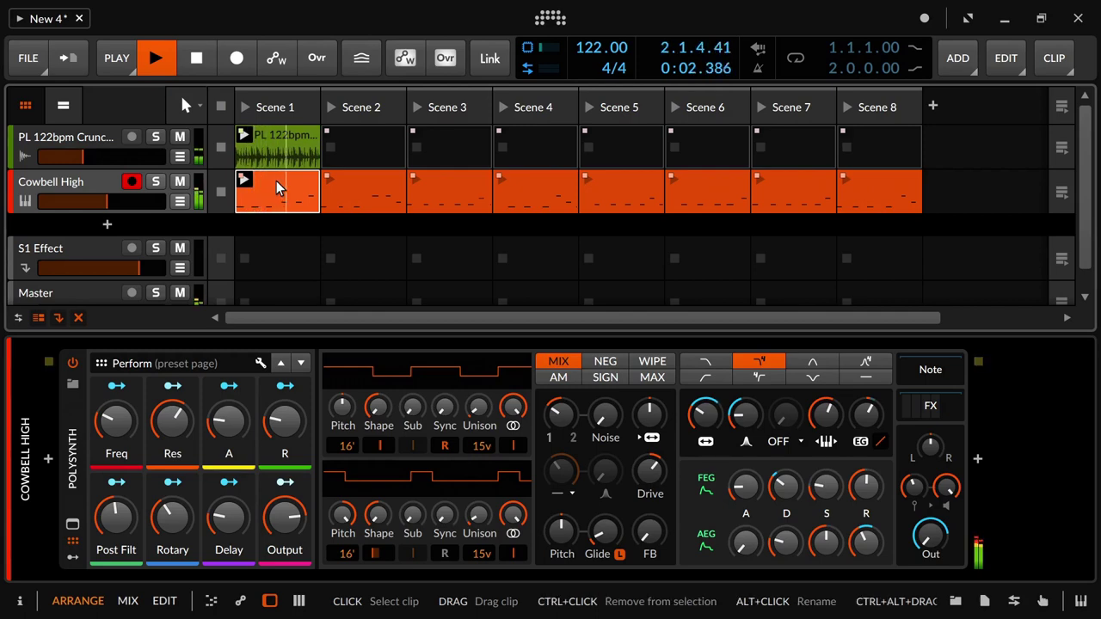
key("i")
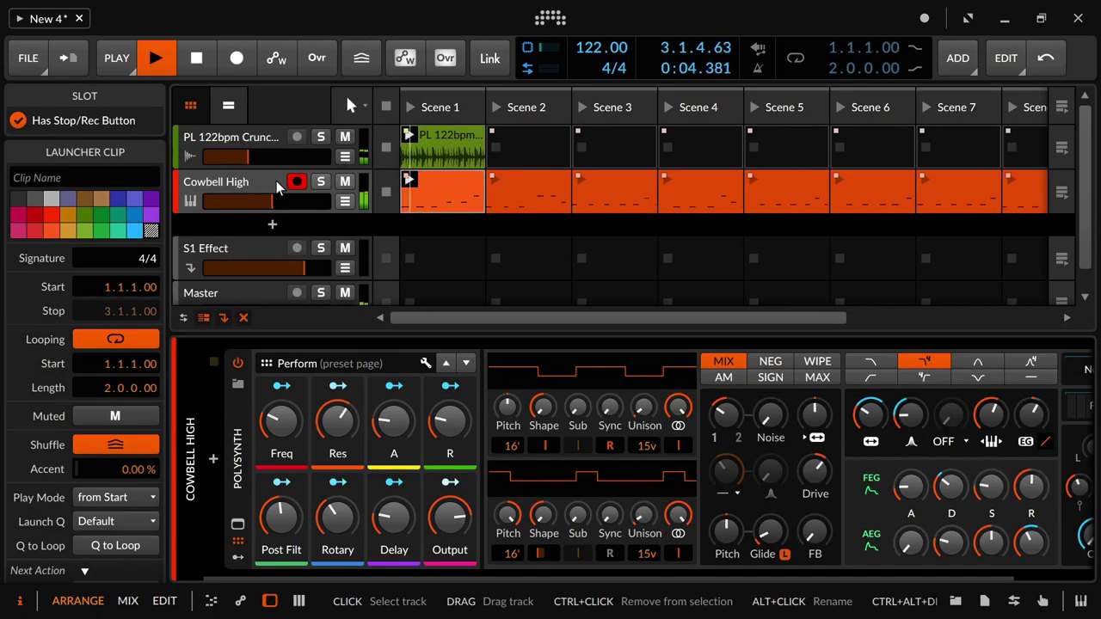
left_click(444, 185)
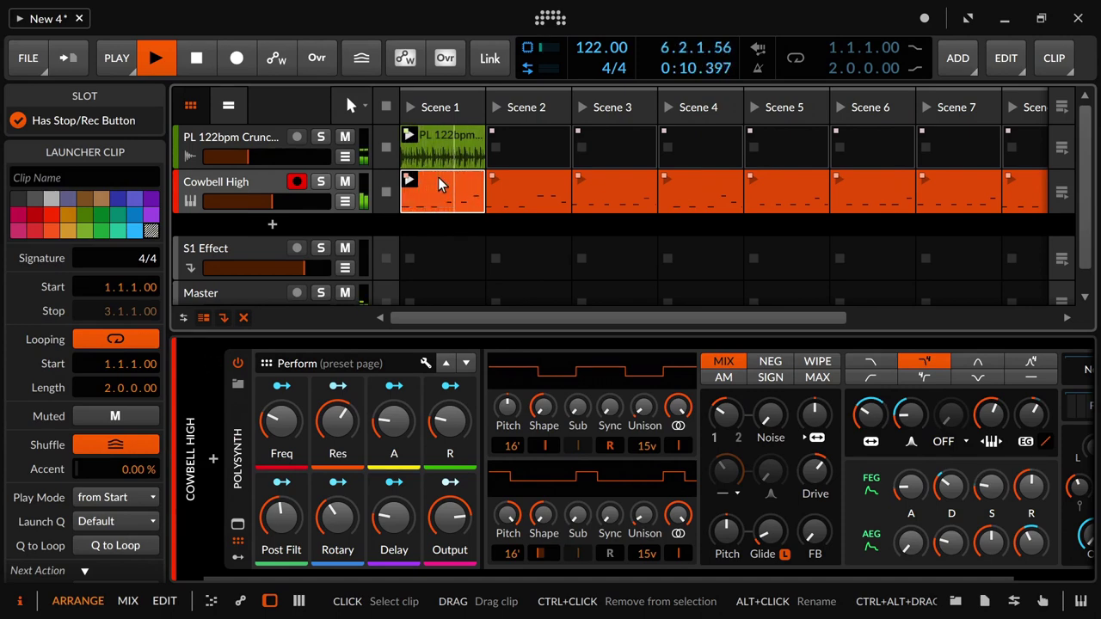
left_click(495, 184)
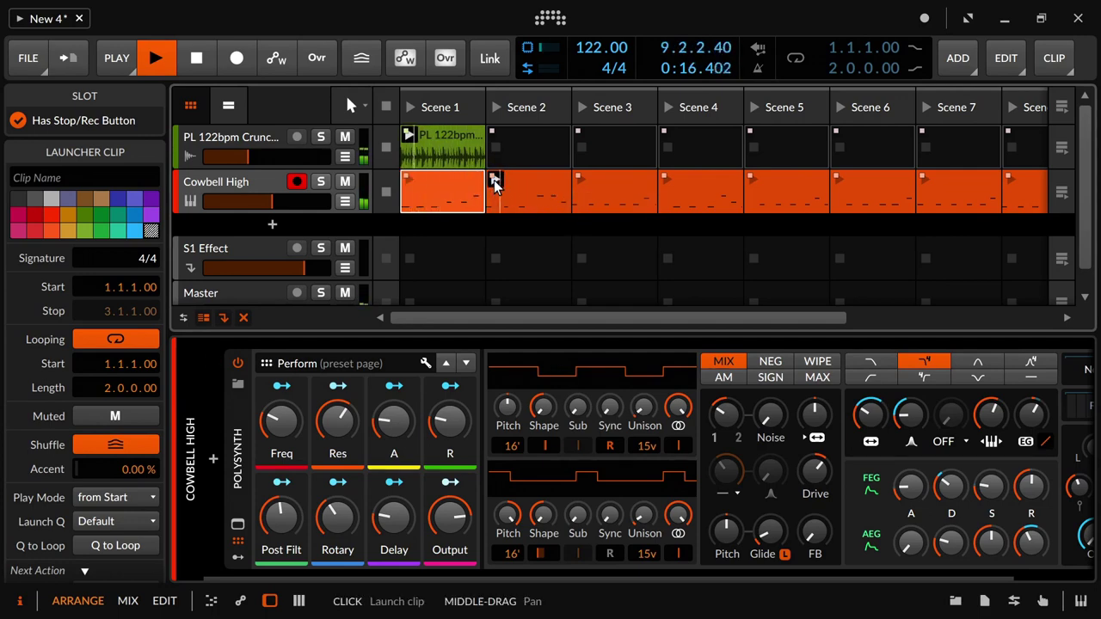
Try colours on the first two Cowbell High clips, leaving the Scene 1 clip orange and the Scene 2 clip dark grey.
left_click(152, 215)
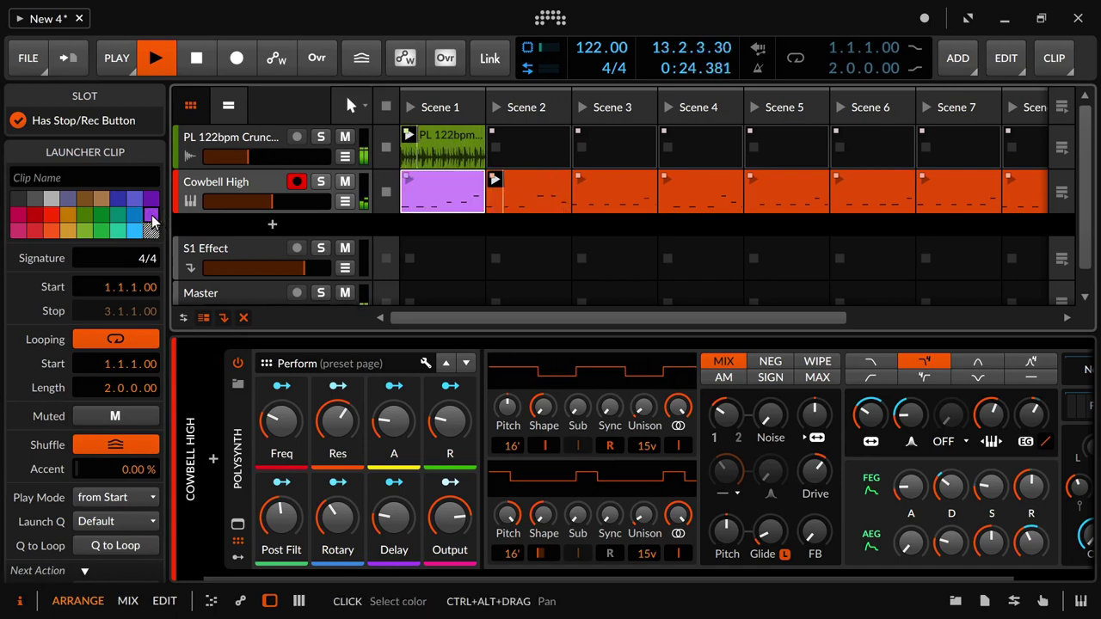
left_click(51, 215)
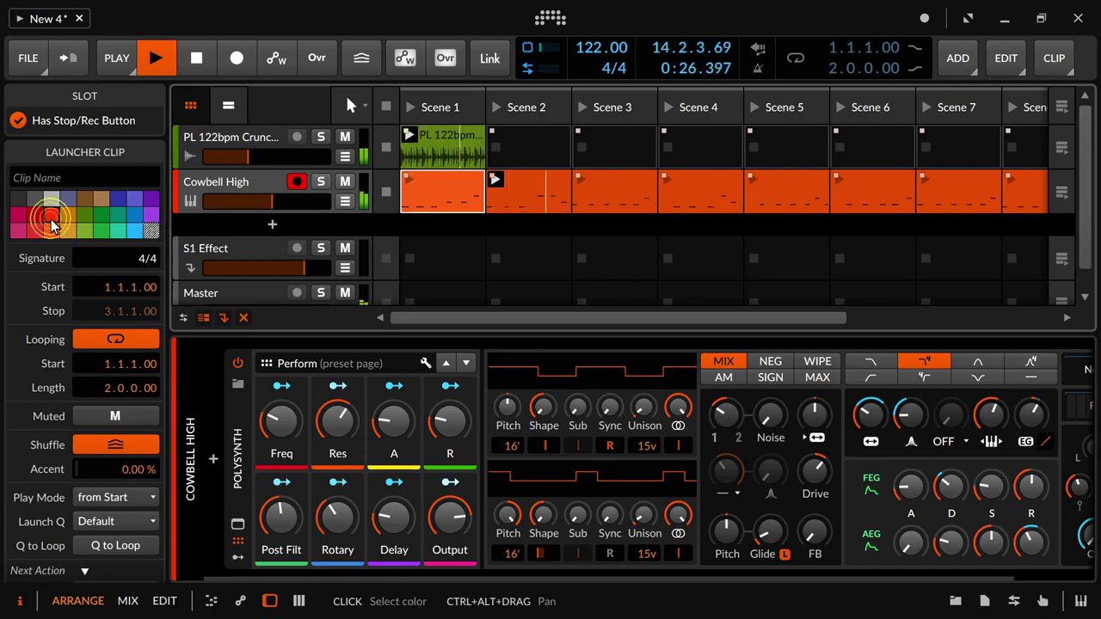
left_click(535, 192)
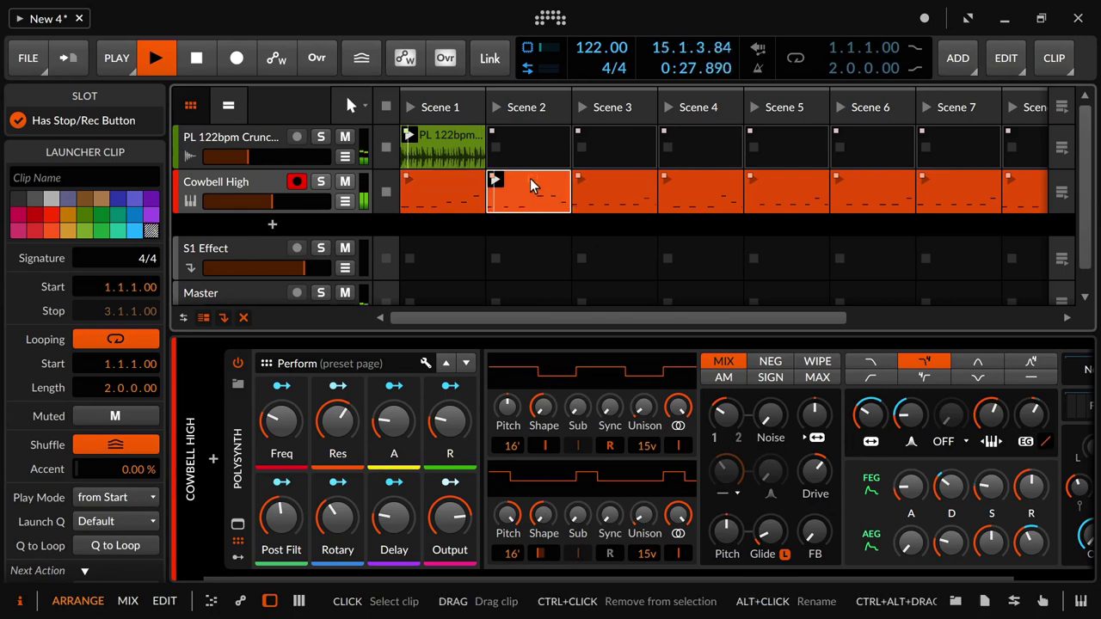
left_click(134, 230)
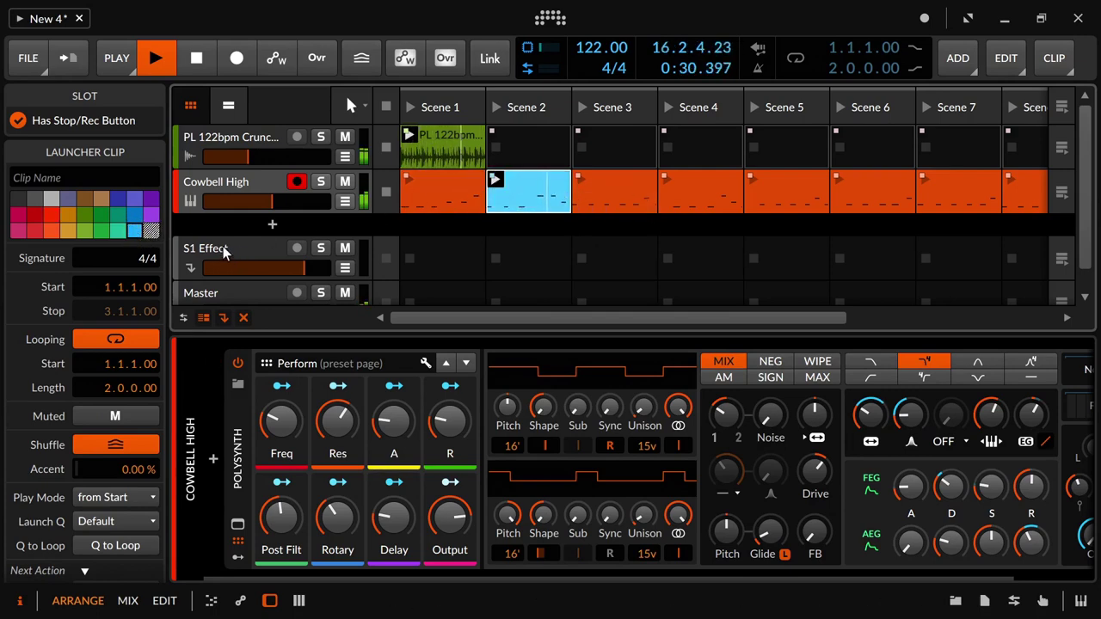
left_click(21, 202)
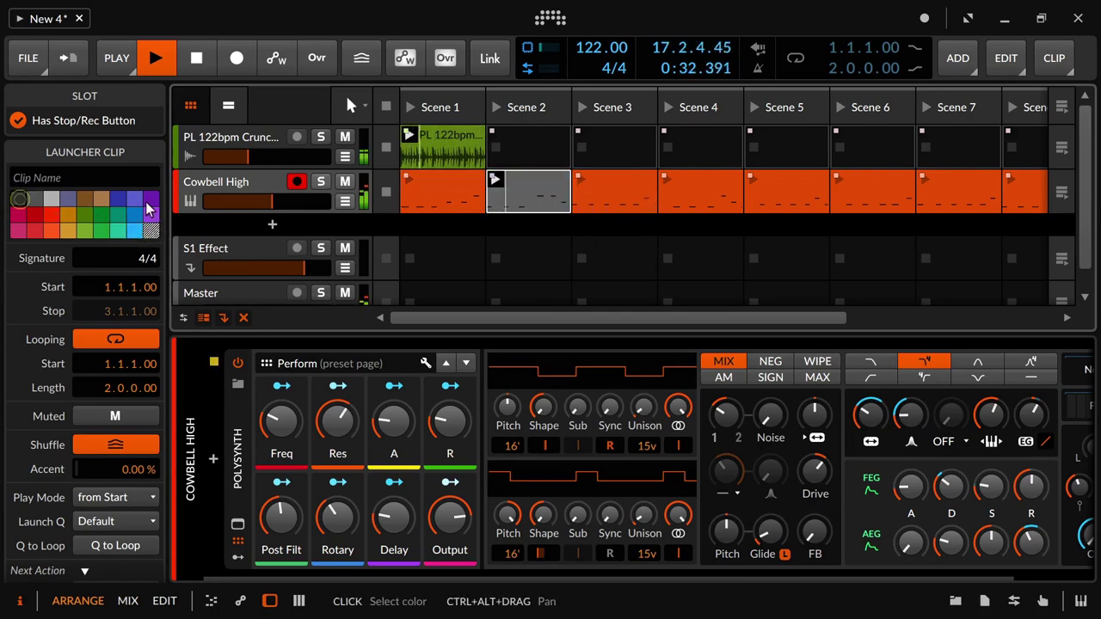
Audition the Scene 3 Cowbell High clip and colour it dark grey.
left_click(623, 186)
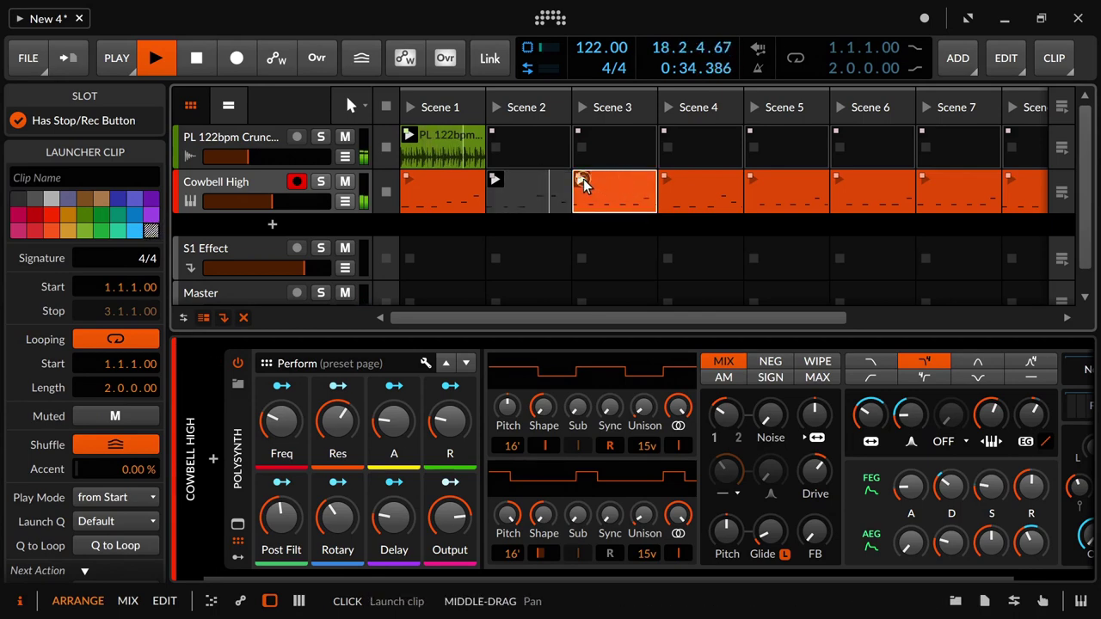
left_click(583, 186)
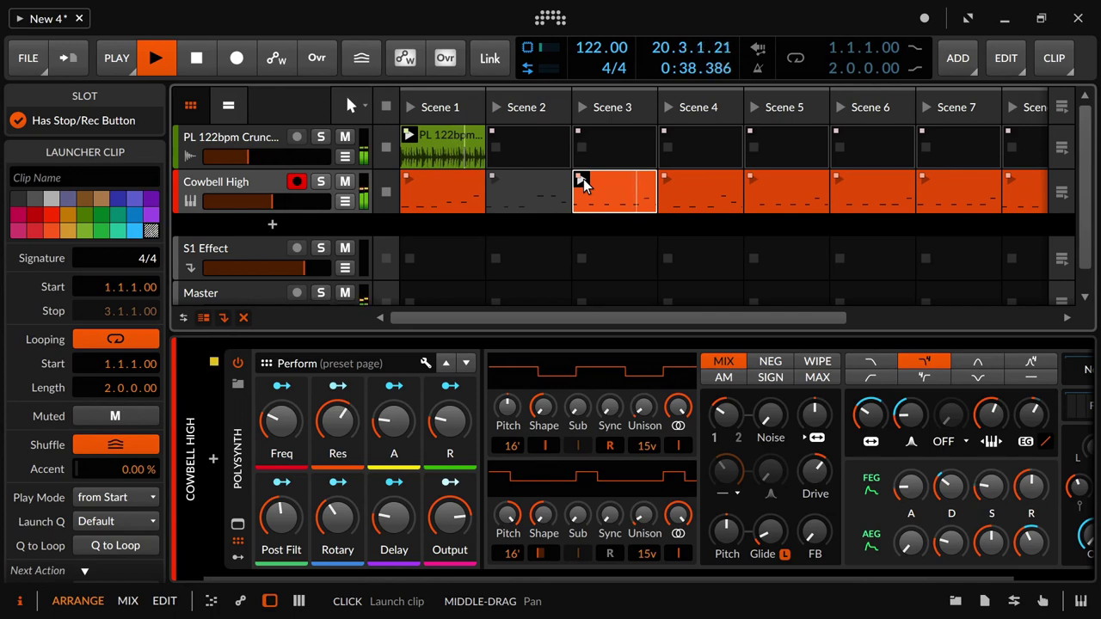
left_click(18, 199)
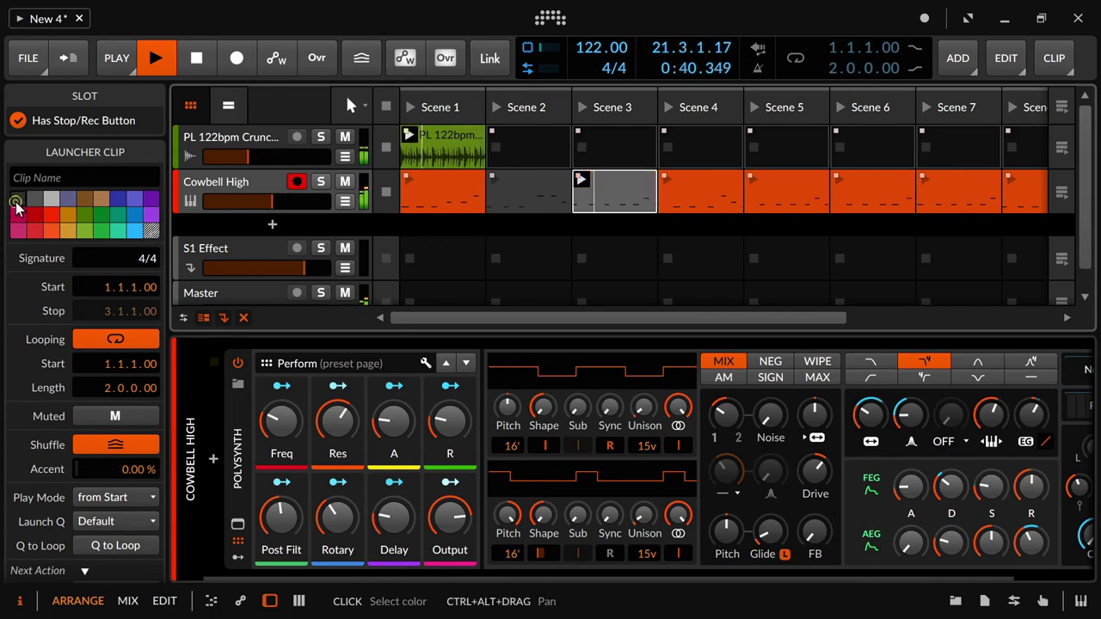
Audition the Cowbell High clips in Scenes 4 to 6, colouring the Scene 5 clip dark grey.
left_click(672, 186)
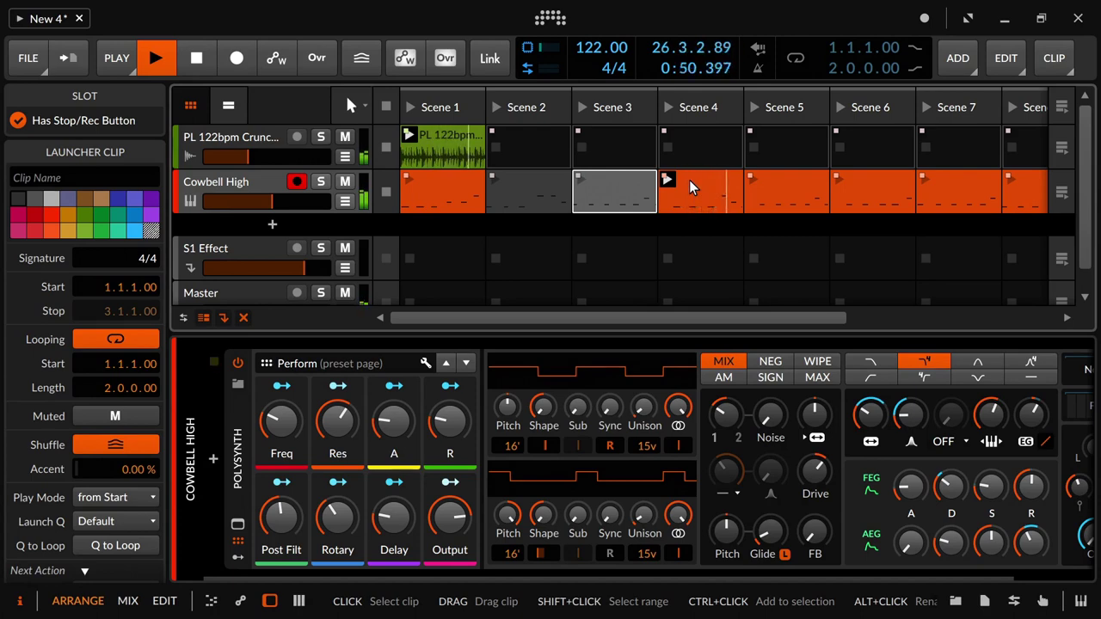
left_click(755, 182)
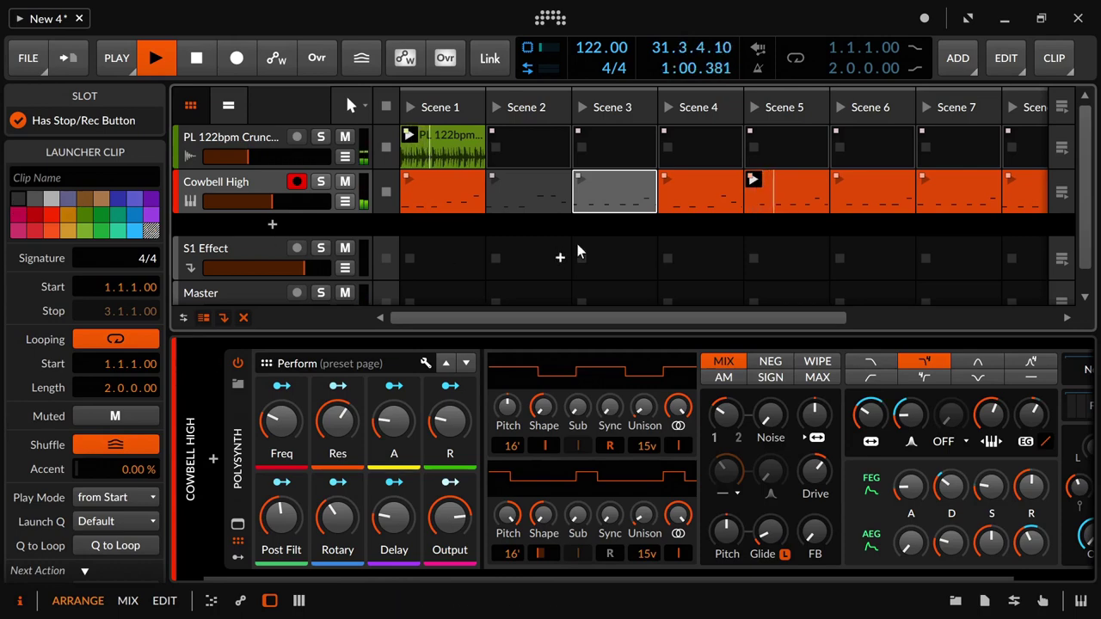
left_click(775, 191)
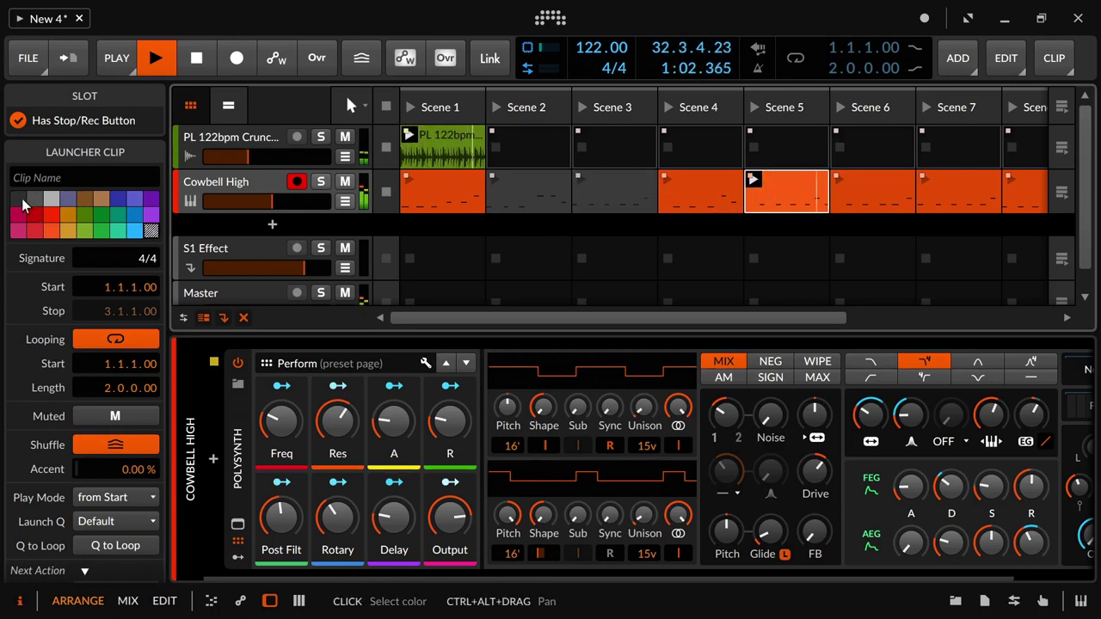
left_click(840, 180)
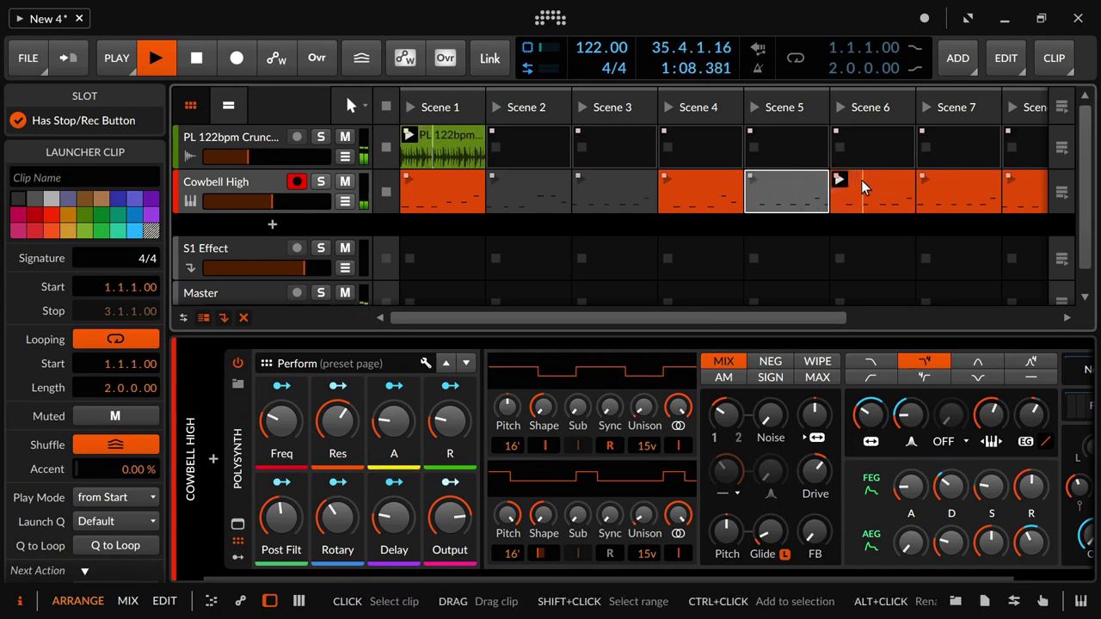
Launch the Scene 7 clip on Cowbell High and colour the Scene 6 clip dark grey.
left_click(861, 182)
left_click(928, 180)
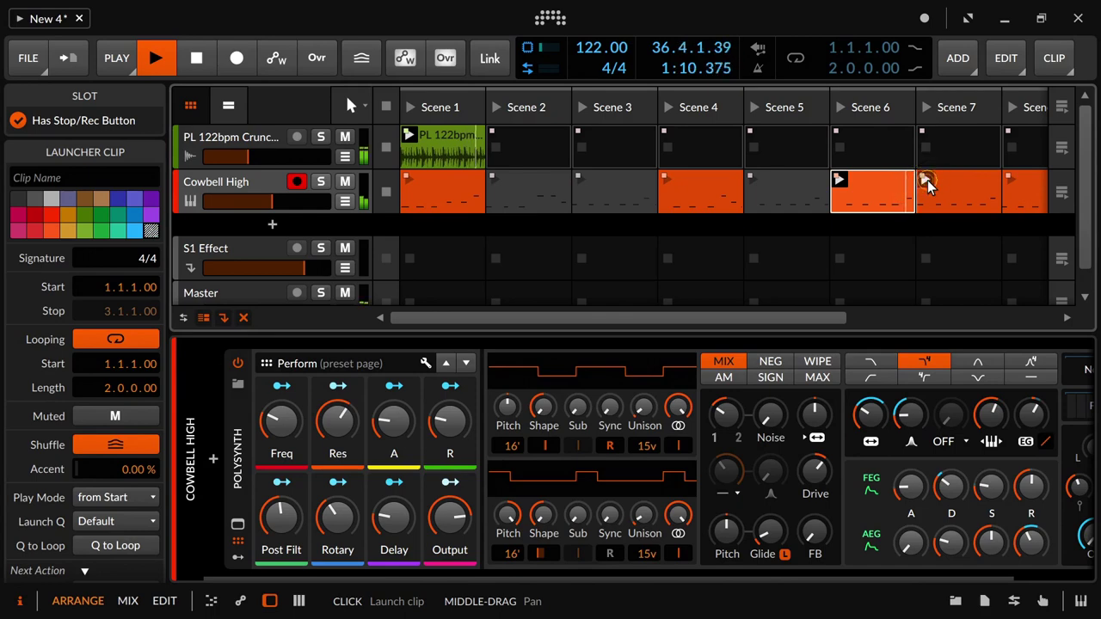
left_click(35, 198)
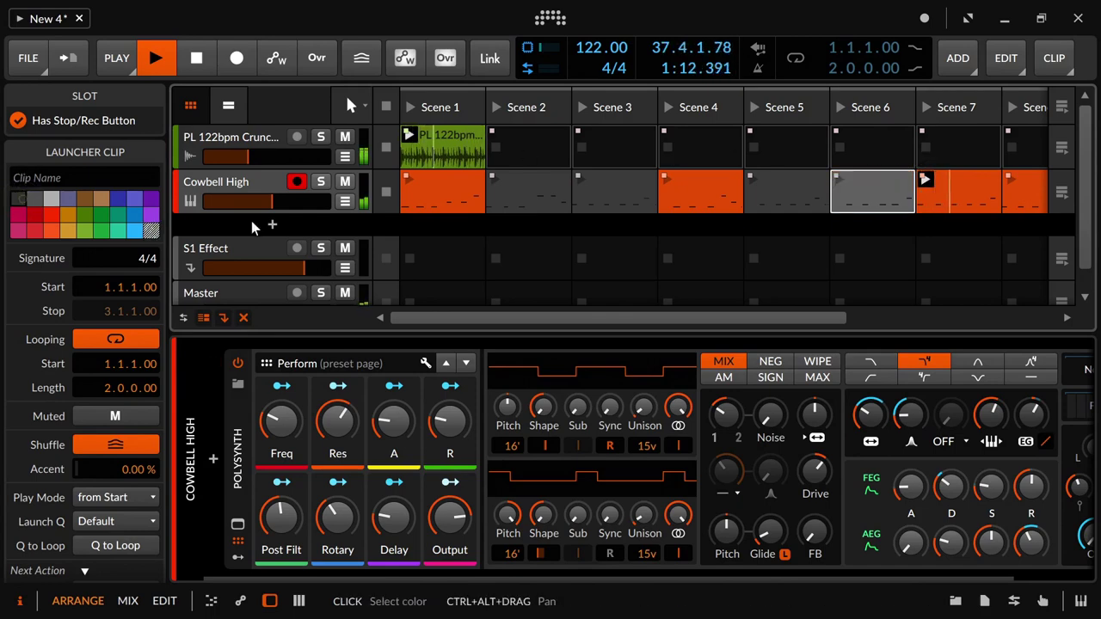
Launch the Scene 8 clip on Cowbell High and colour the Scene 7 clip dark grey.
left_click_drag(664, 321, 781, 317)
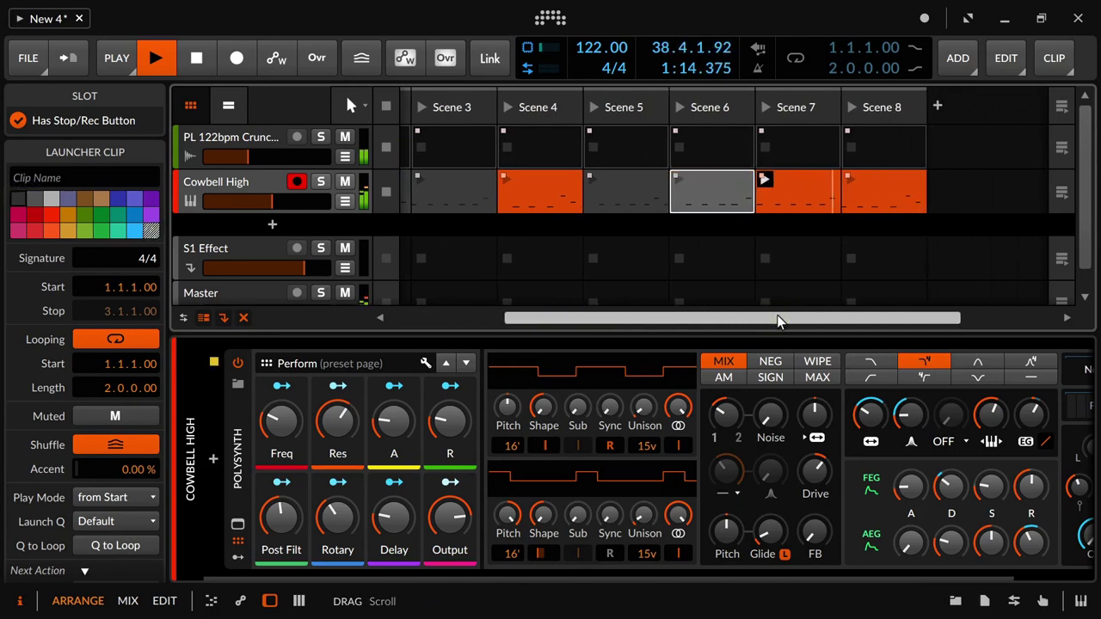
left_click(856, 187)
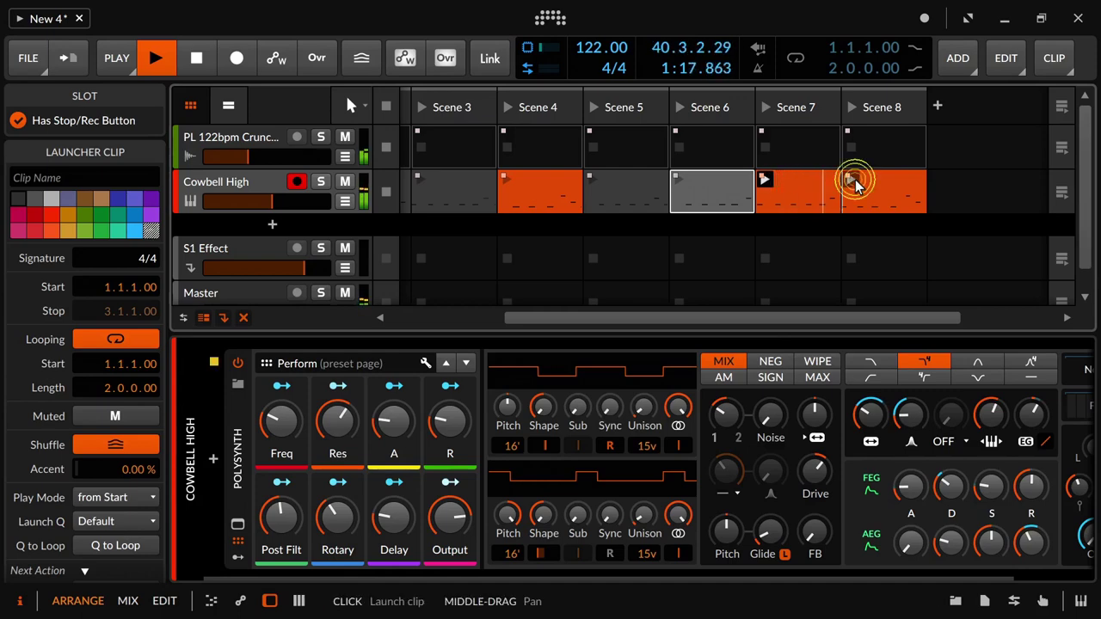
left_click(774, 185)
left_click(17, 199)
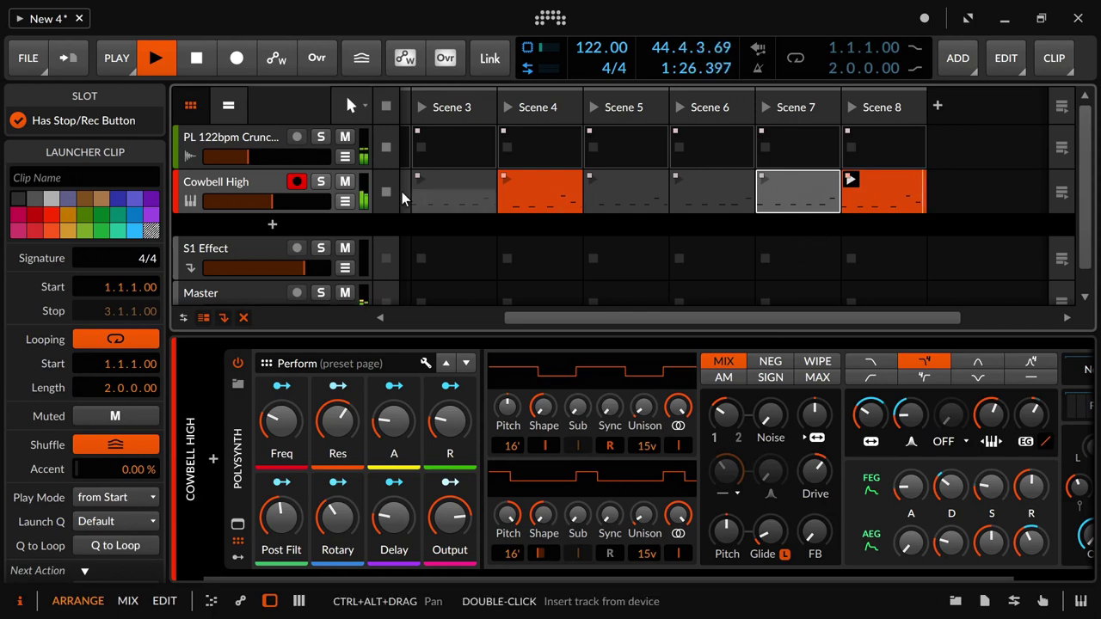
Stop playback and hide the inspector so all eight scenes fit in the launcher.
left_click(209, 58)
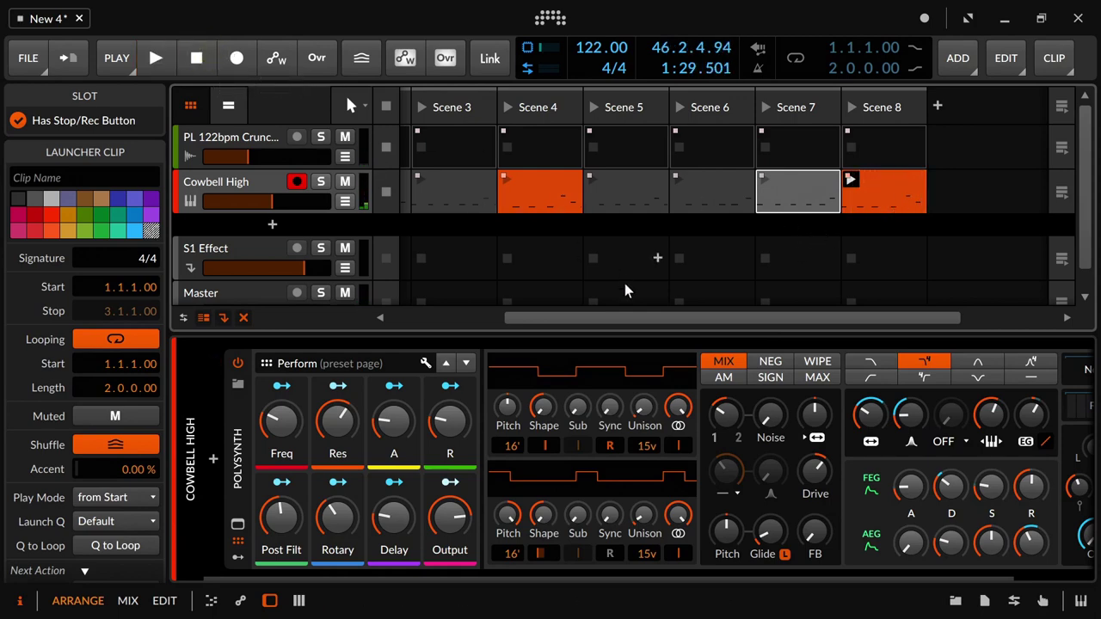
left_click_drag(650, 319, 532, 302)
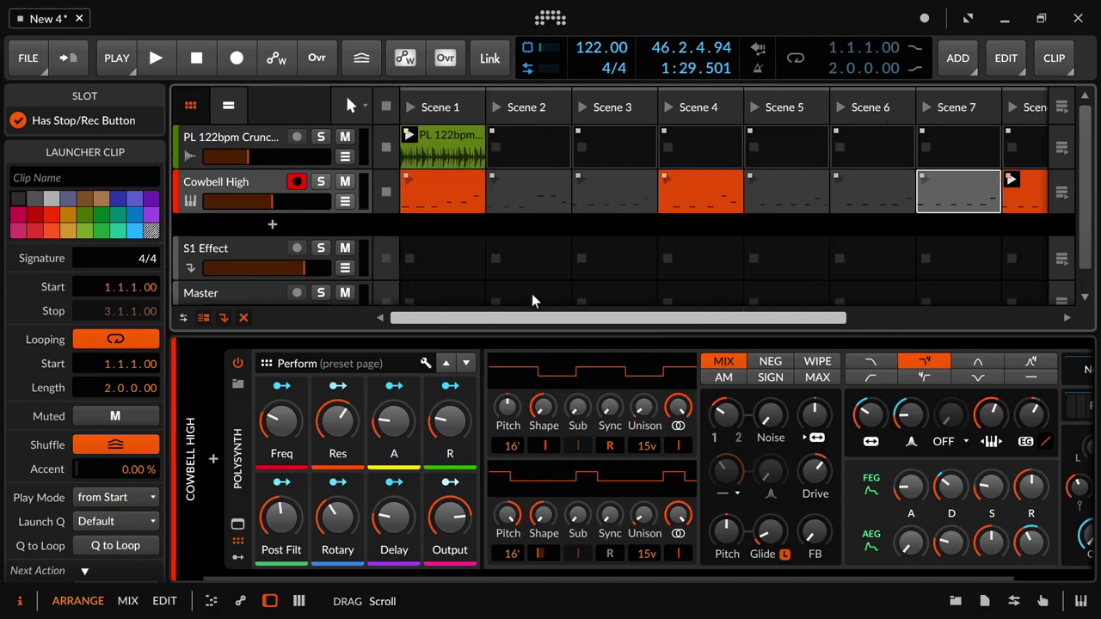
key("i")
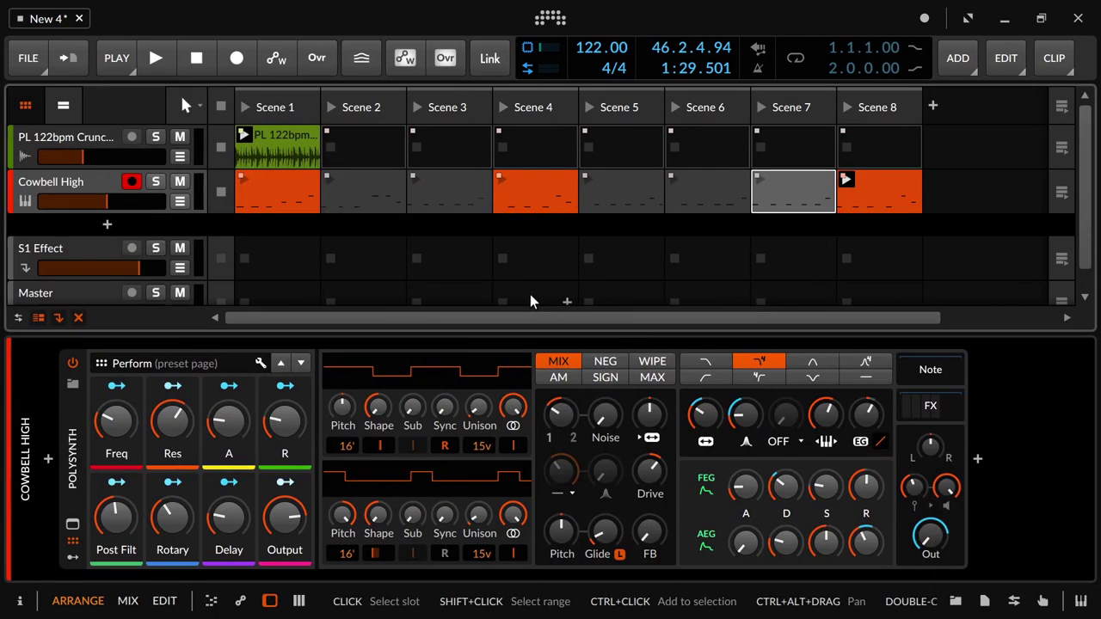
Delete the dark grey Cowbell High clips in Scenes 2, 3, 5, 6 and 7 together.
left_click(351, 177)
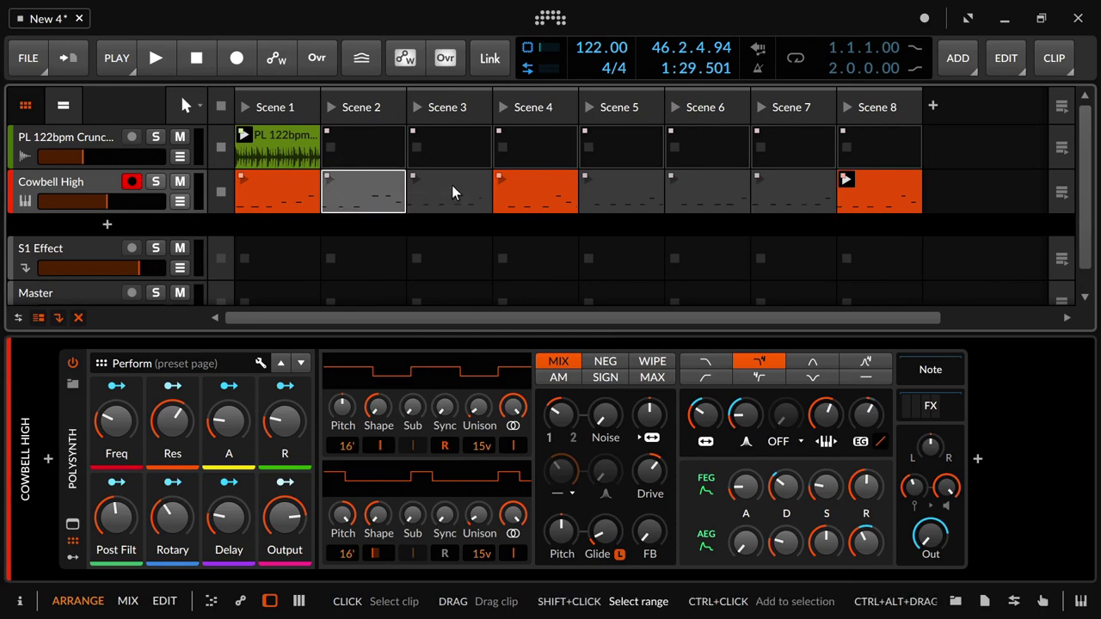
left_click(452, 185, "shift")
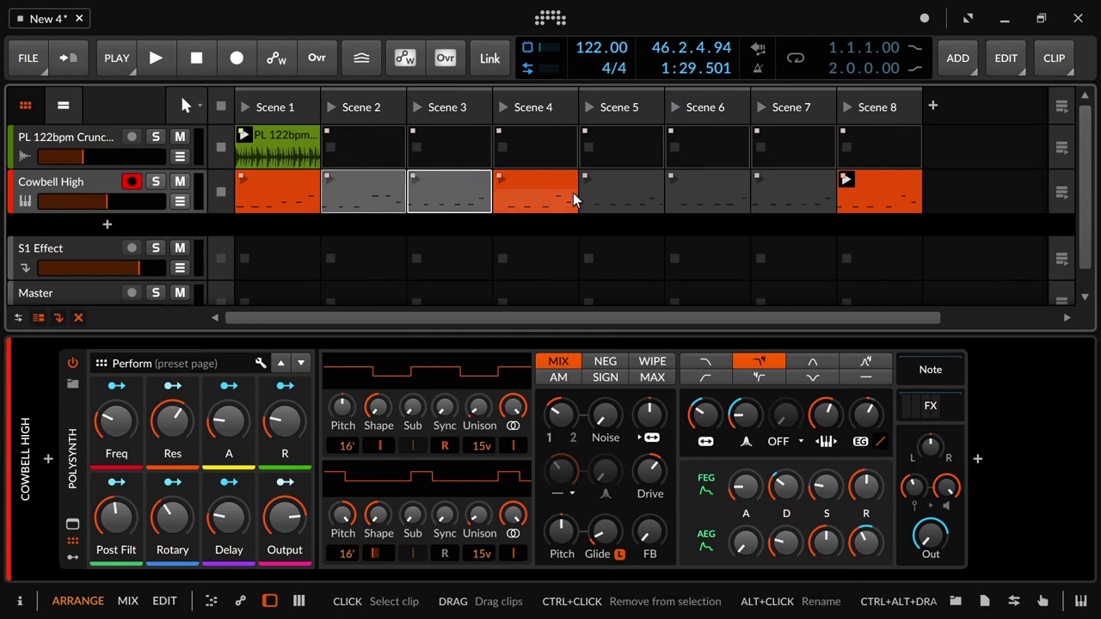
left_click(697, 176, "ctrl")
left_click(772, 179, "ctrl")
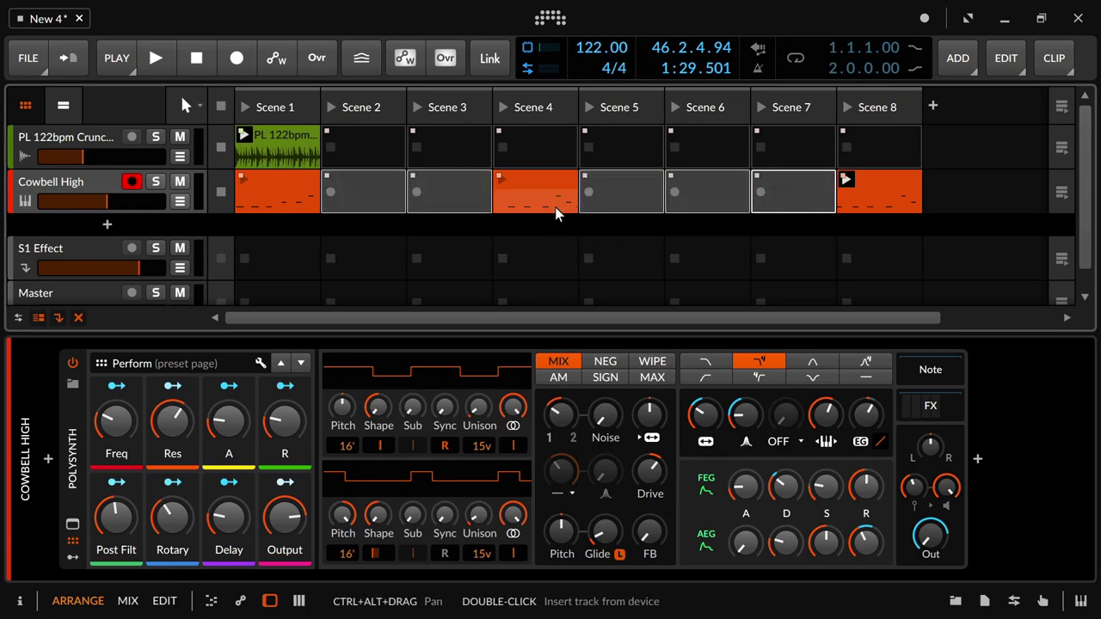
Move the remaining Cowbell High clips from Scene 4 to Scene 2 and from Scene 8 to Scene 3.
left_click_drag(527, 178, 369, 186)
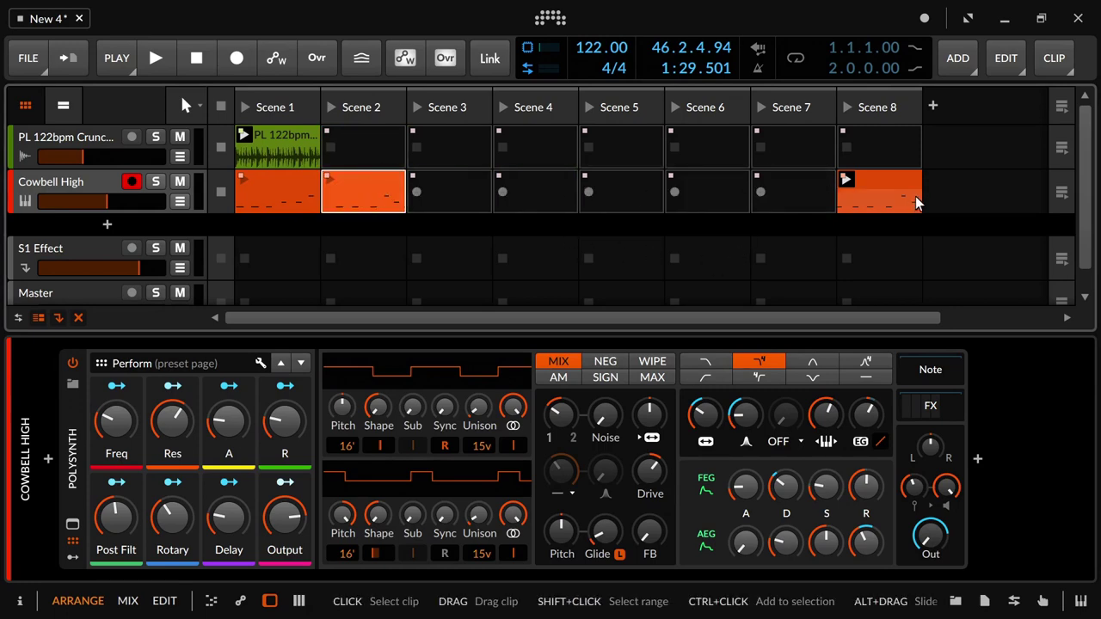
left_click_drag(904, 187, 430, 182)
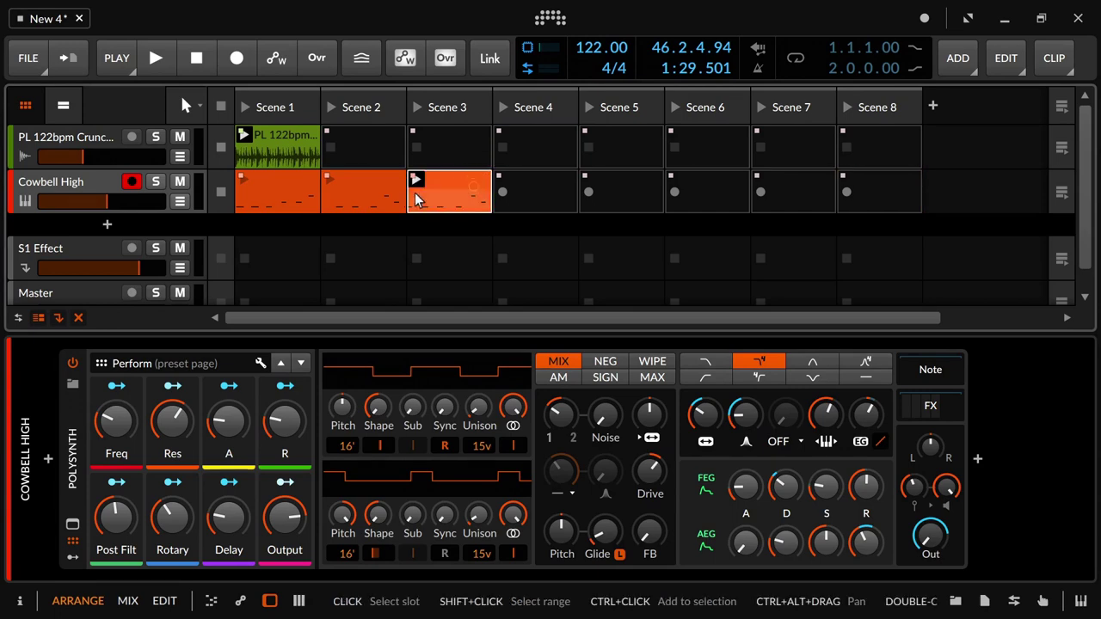
Open the Cowbell High clip in Scene 2 in the note editor.
left_click(277, 183)
left_click(359, 189)
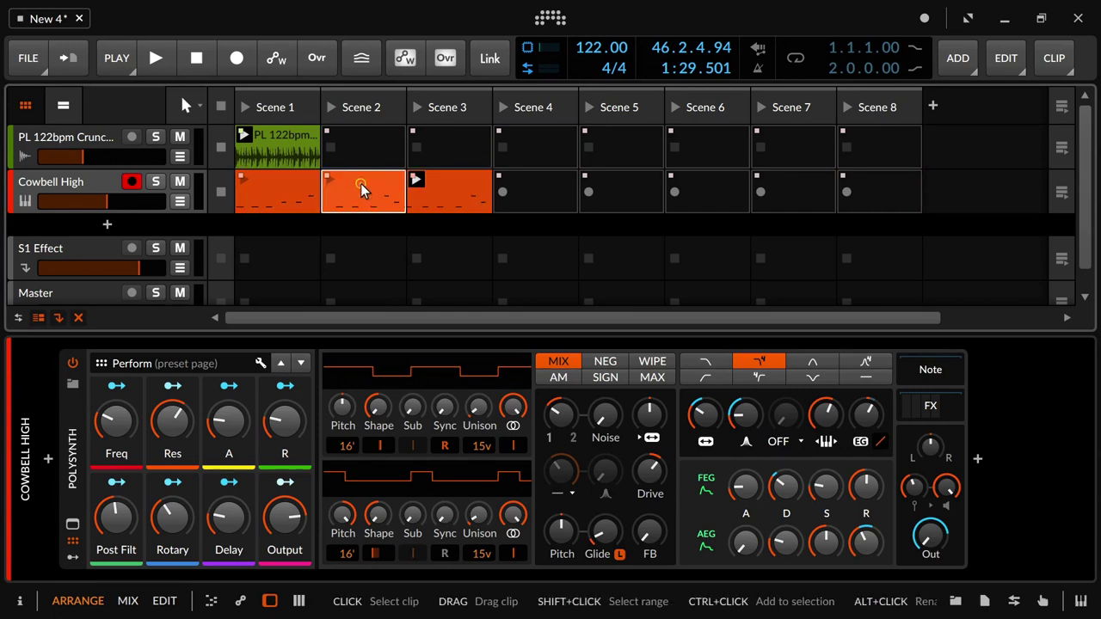
double_click(361, 189)
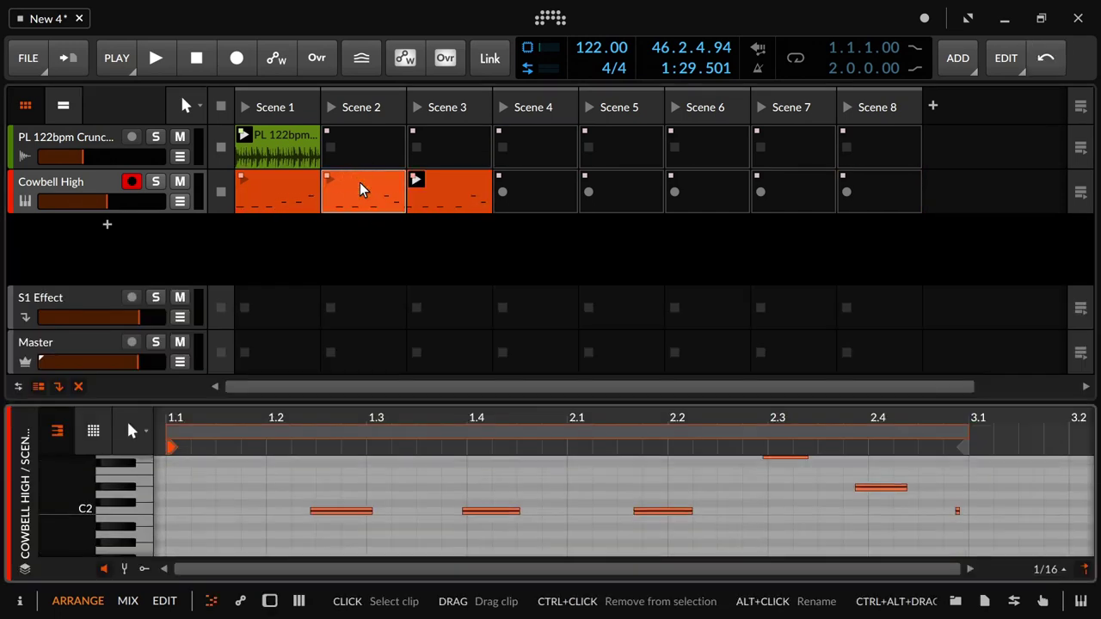